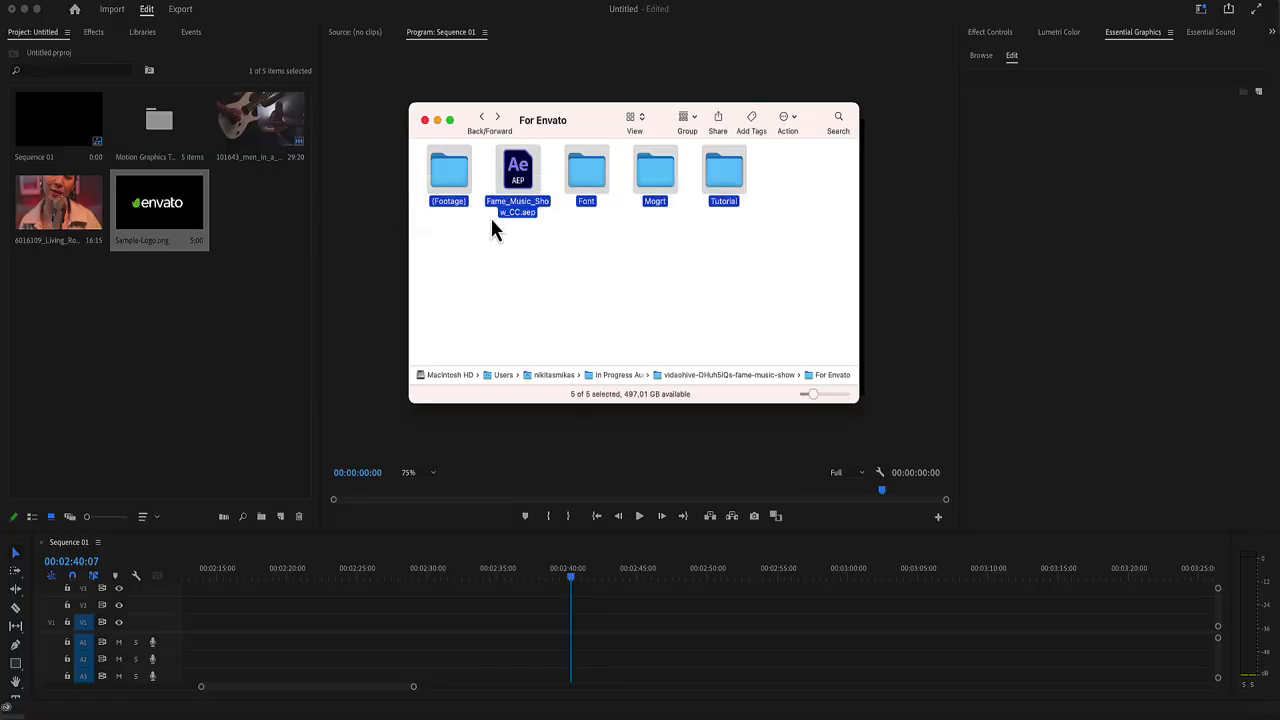
# Open the Mogrt folder inside the For Envato folder in Finder
pyautogui.click(563, 280)
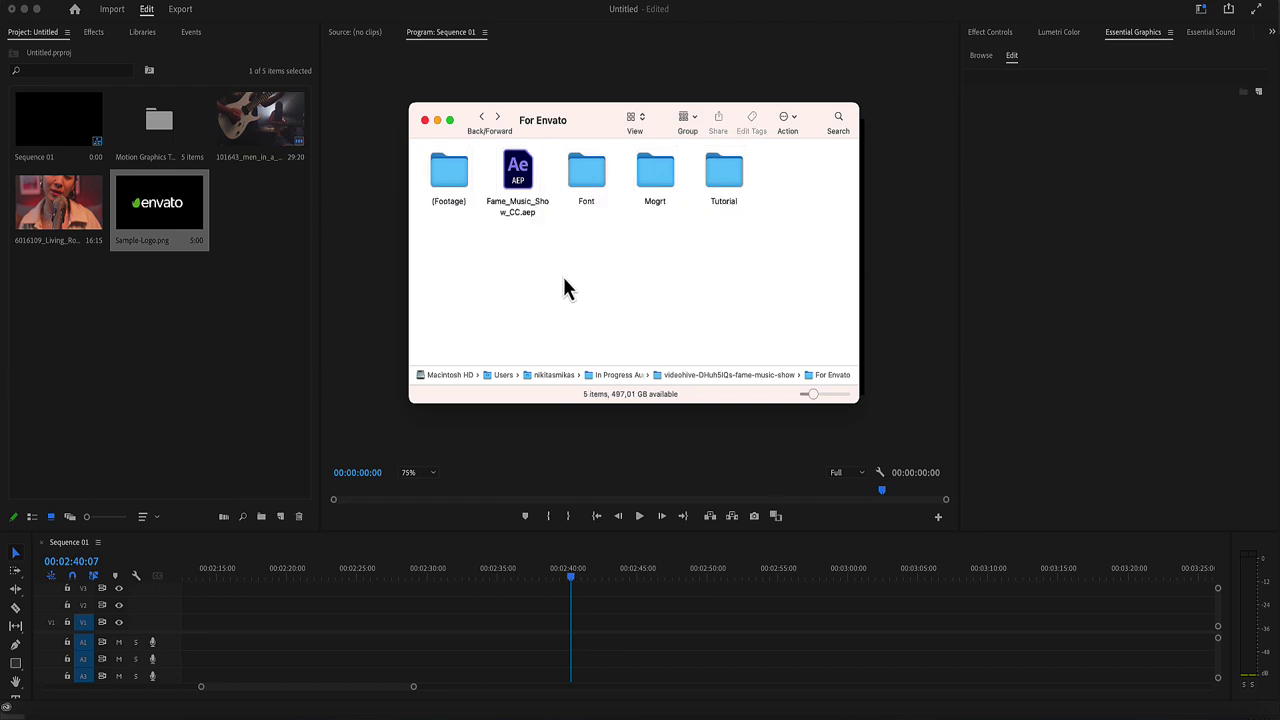
pyautogui.click(657, 178)
pyautogui.doubleClick(657, 178)
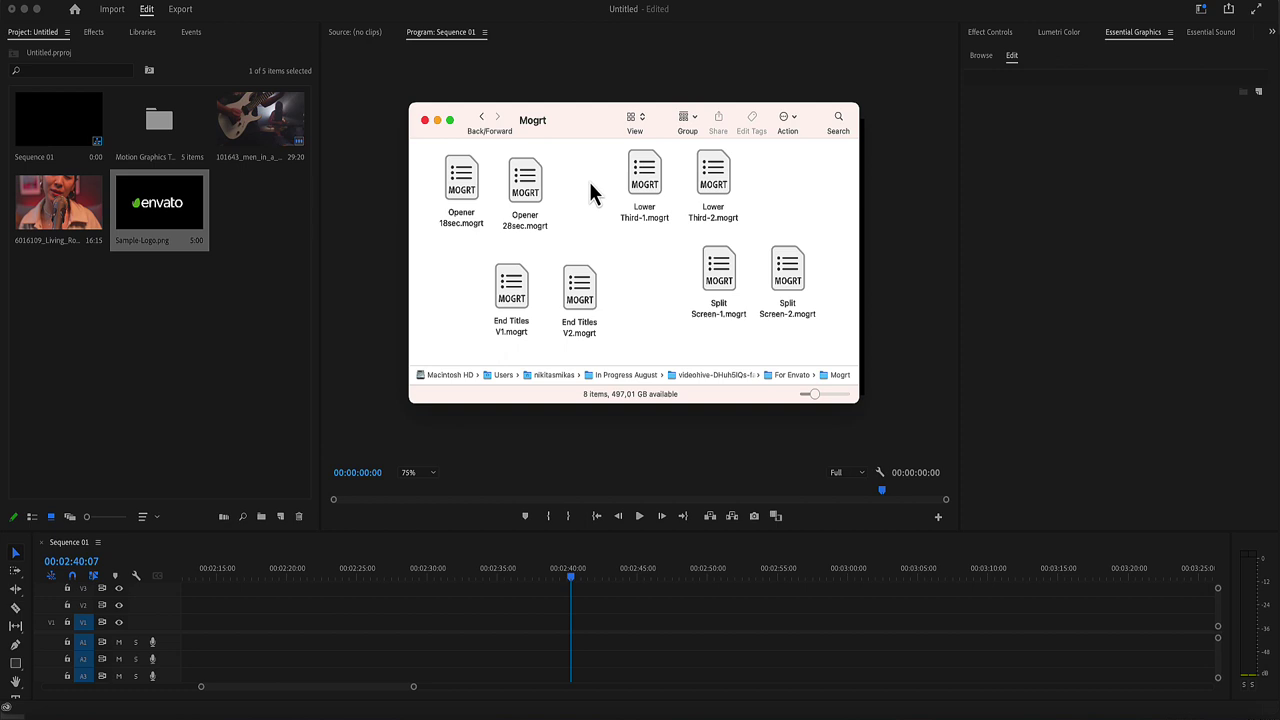
# Review the opener, end titles, lower third and split screen .mogrt templates
pyautogui.click(535, 193)
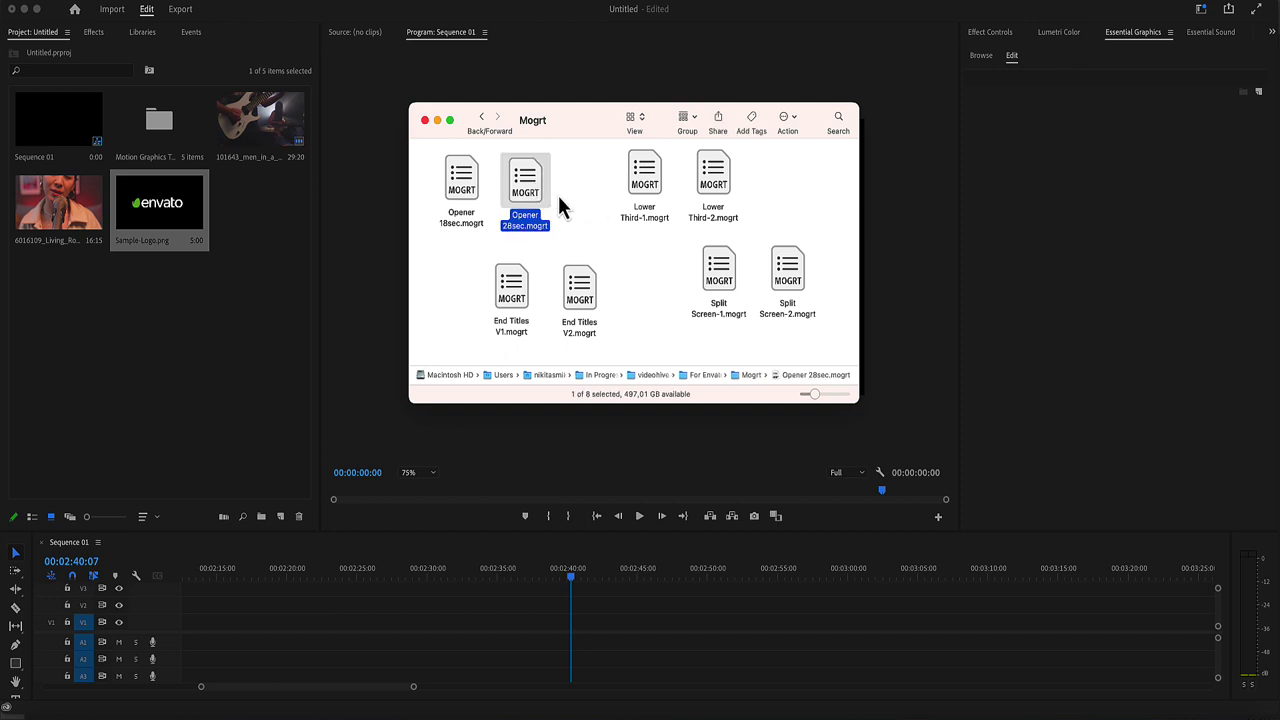
pyautogui.click(462, 197)
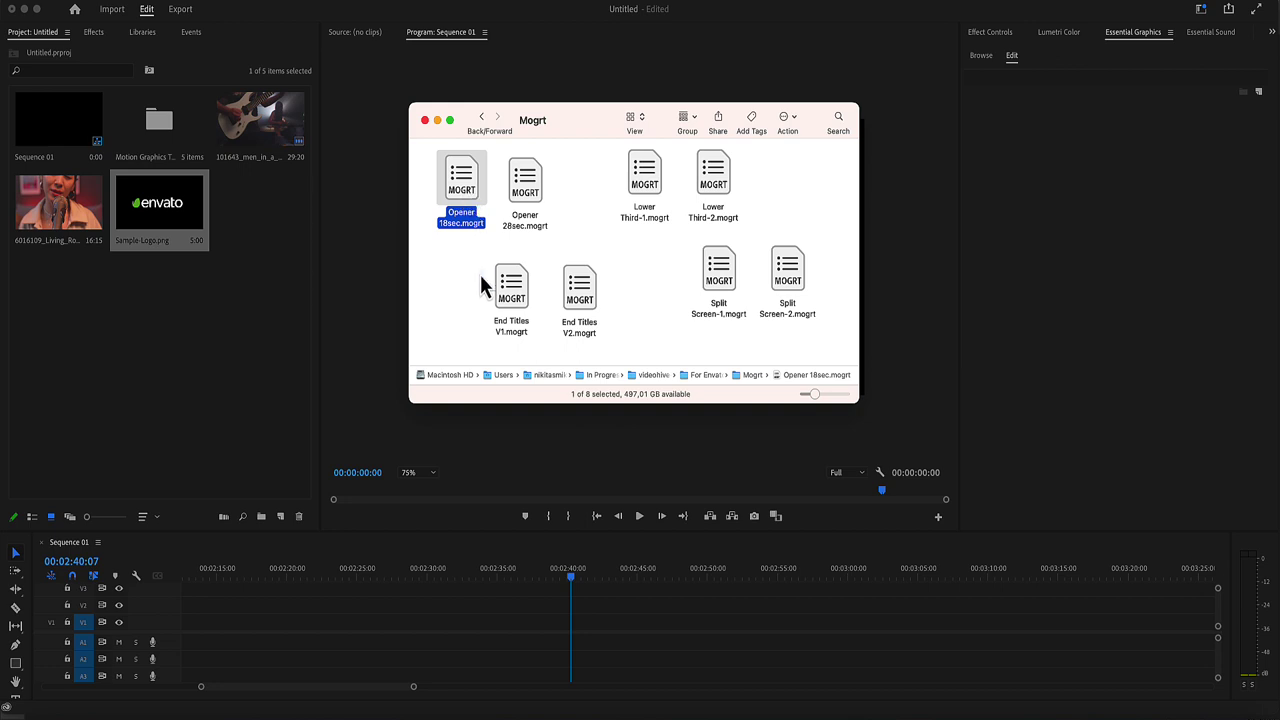
pyautogui.moveTo(480, 280); pyautogui.dragTo(597, 316)
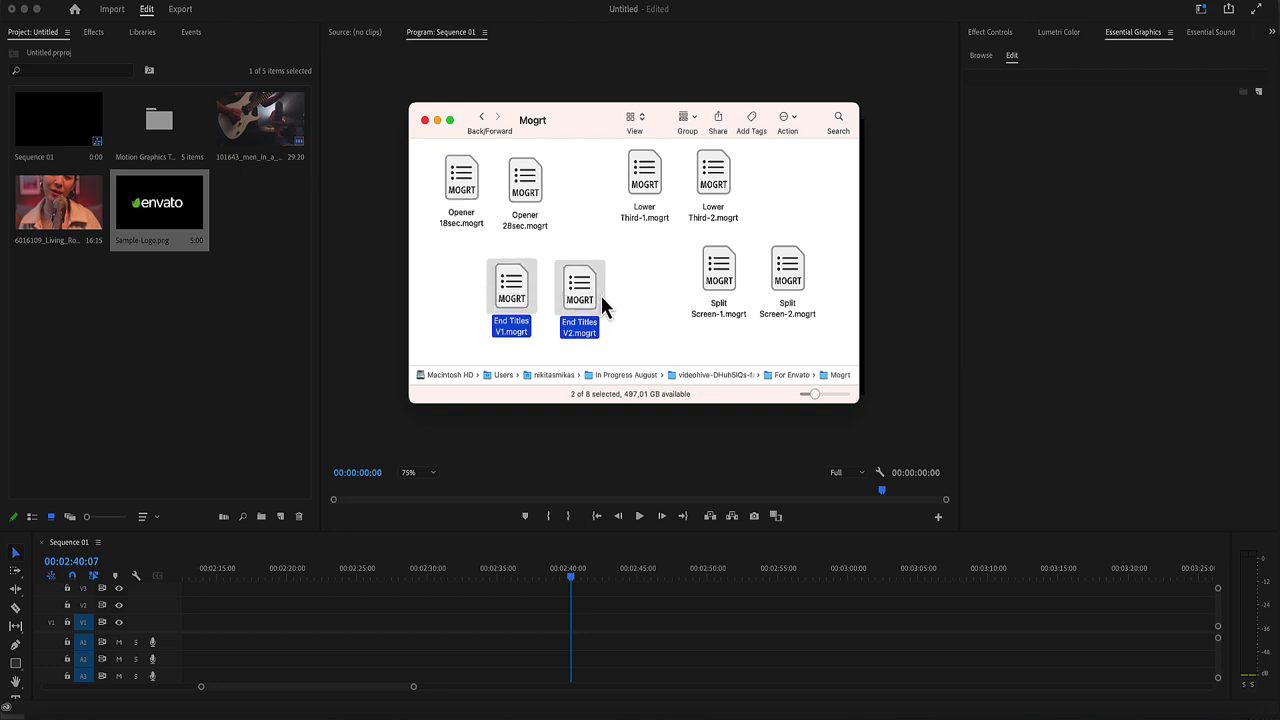
pyautogui.moveTo(606, 143); pyautogui.dragTo(753, 228)
pyautogui.moveTo(705, 272); pyautogui.dragTo(787, 290)
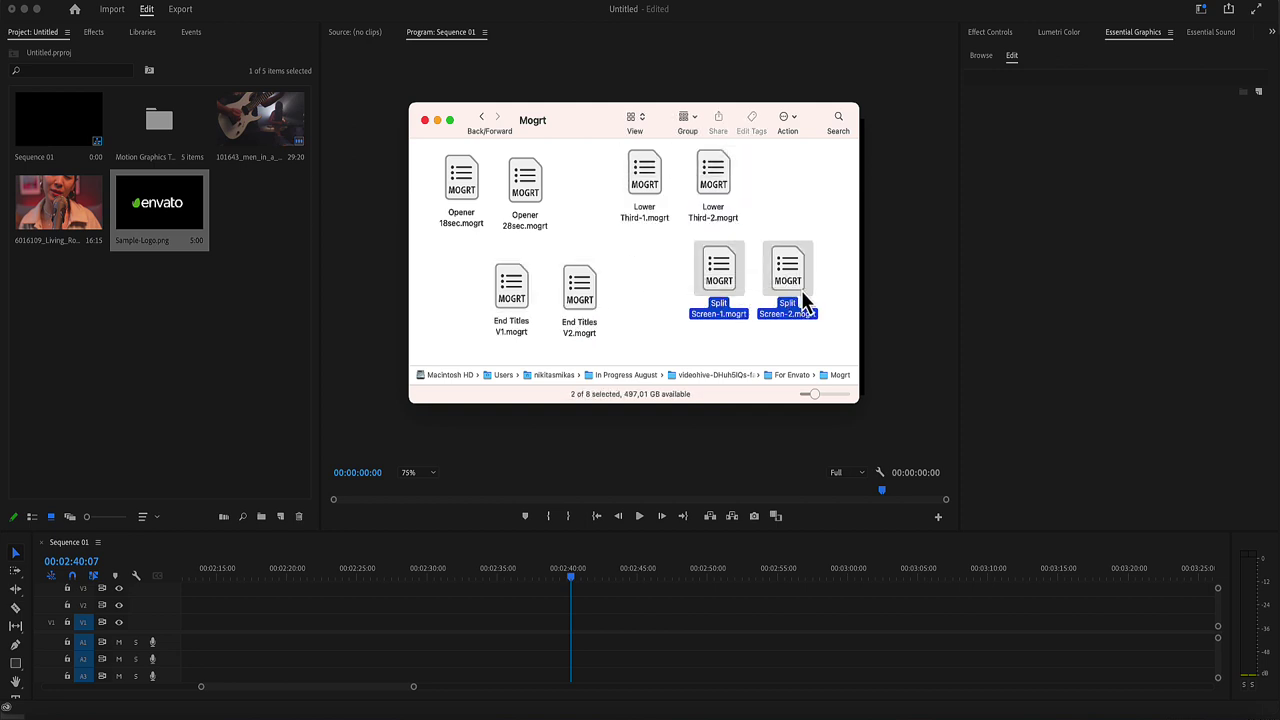
pyautogui.click(785, 360)
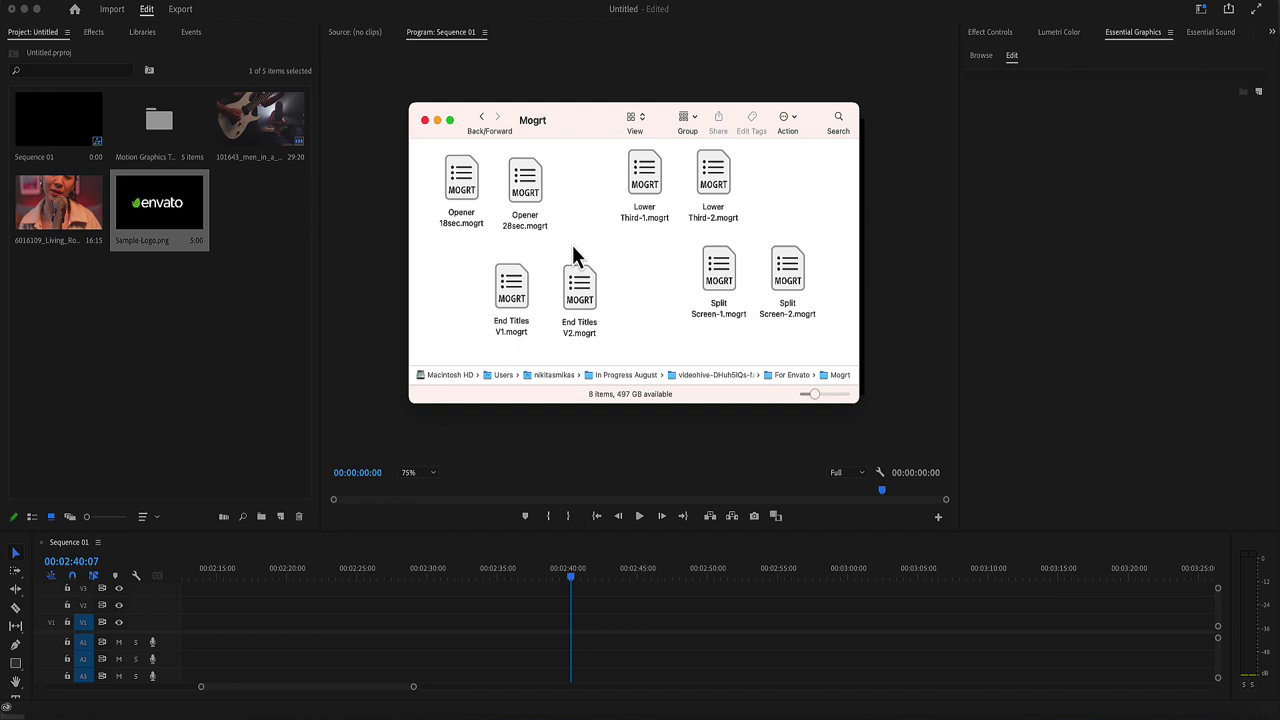
# Install Opener 18sec.mogrt into Essential Graphics and place it on track V1
pyautogui.moveTo(460, 183); pyautogui.dragTo(1048, 222)
pyautogui.moveTo(988, 183); pyautogui.dragTo(499, 627)
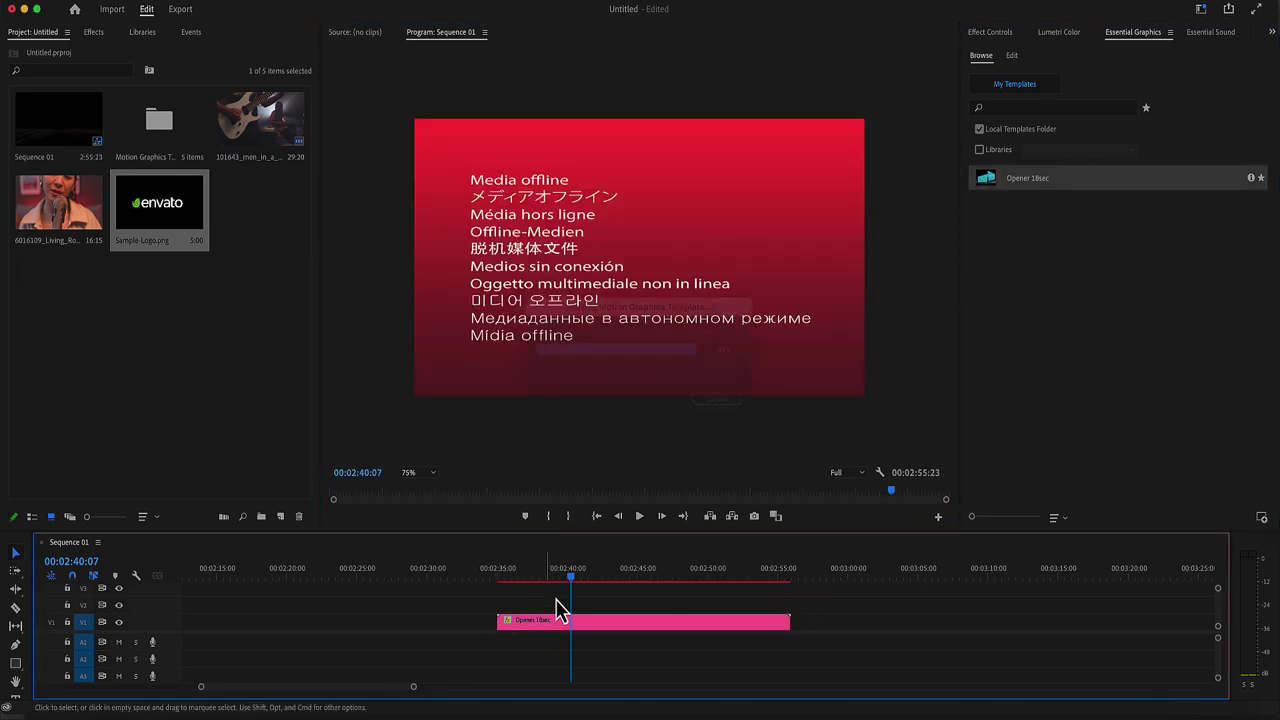
pyautogui.click(519, 570)
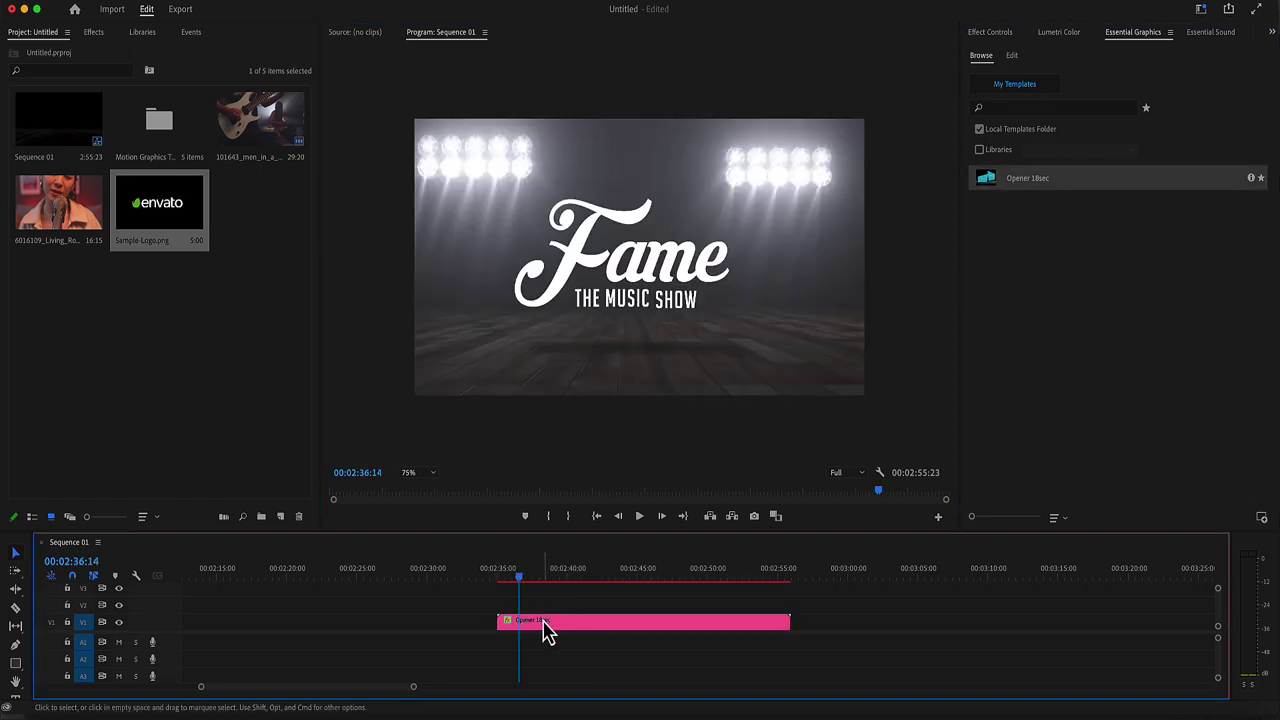
# Drop Sample-Logo.png into the opener's Start Logo placeholder
pyautogui.click(541, 622)
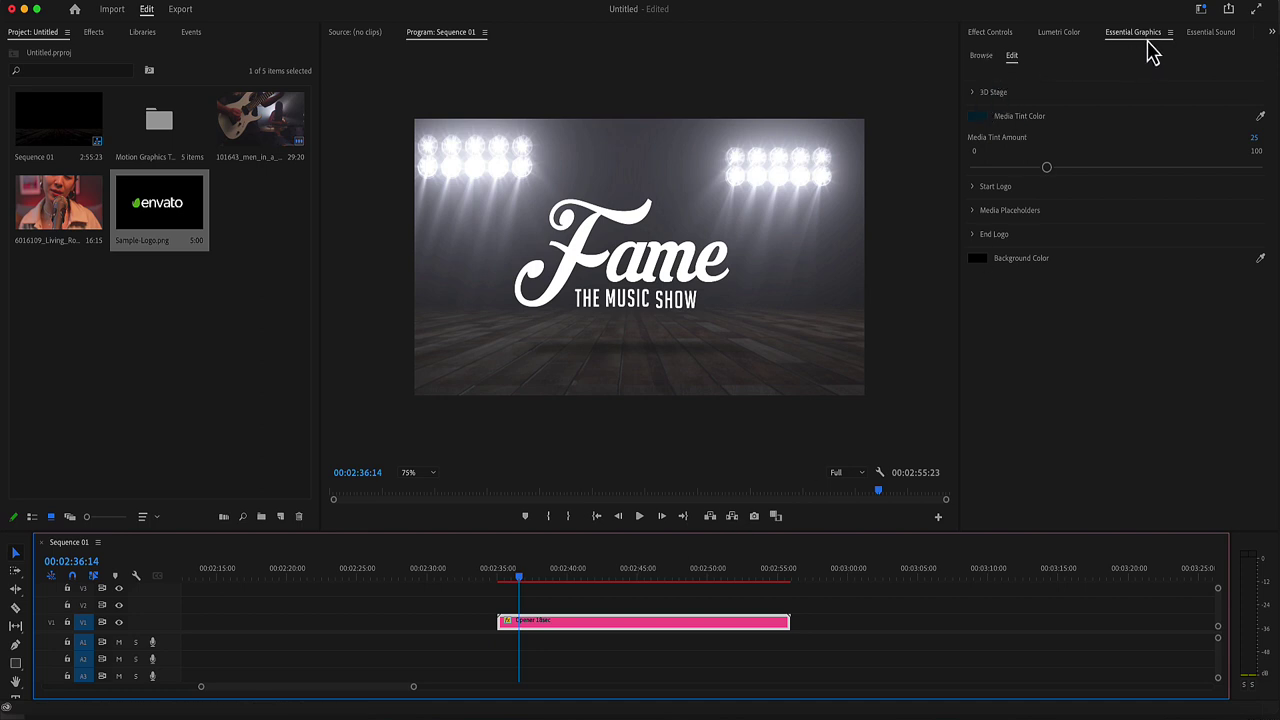
pyautogui.click(974, 188)
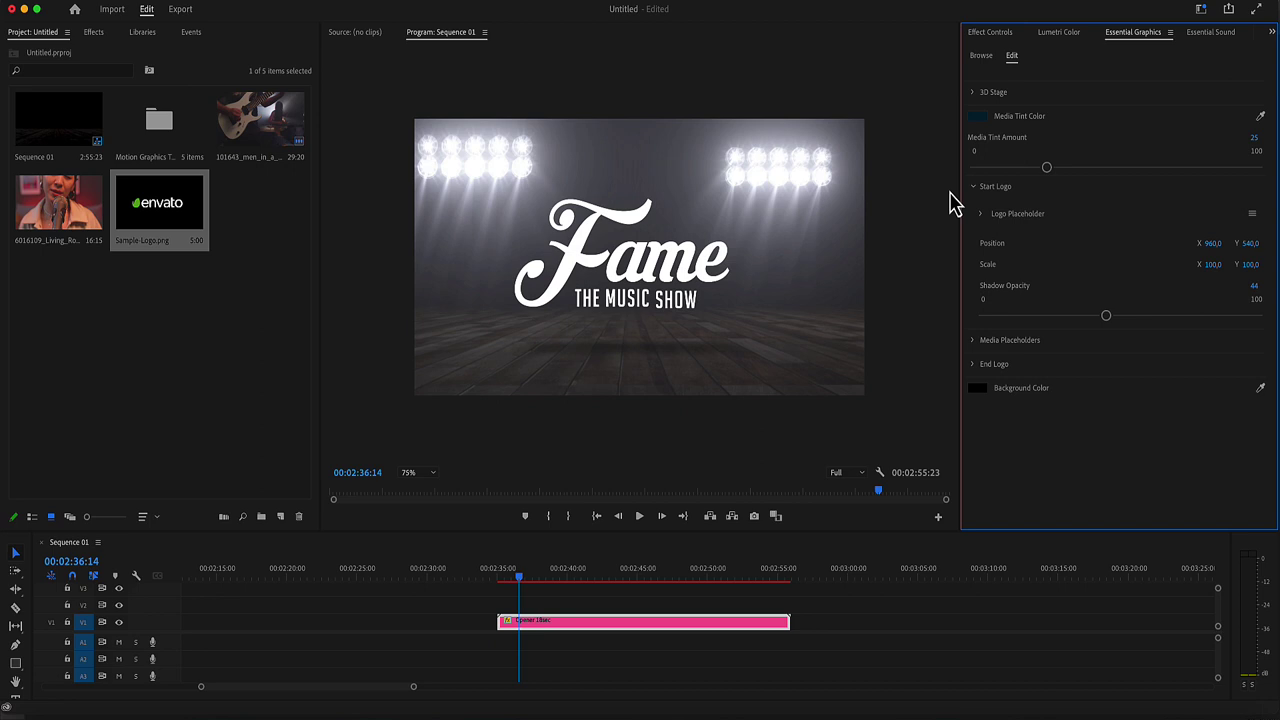
pyautogui.click(981, 215)
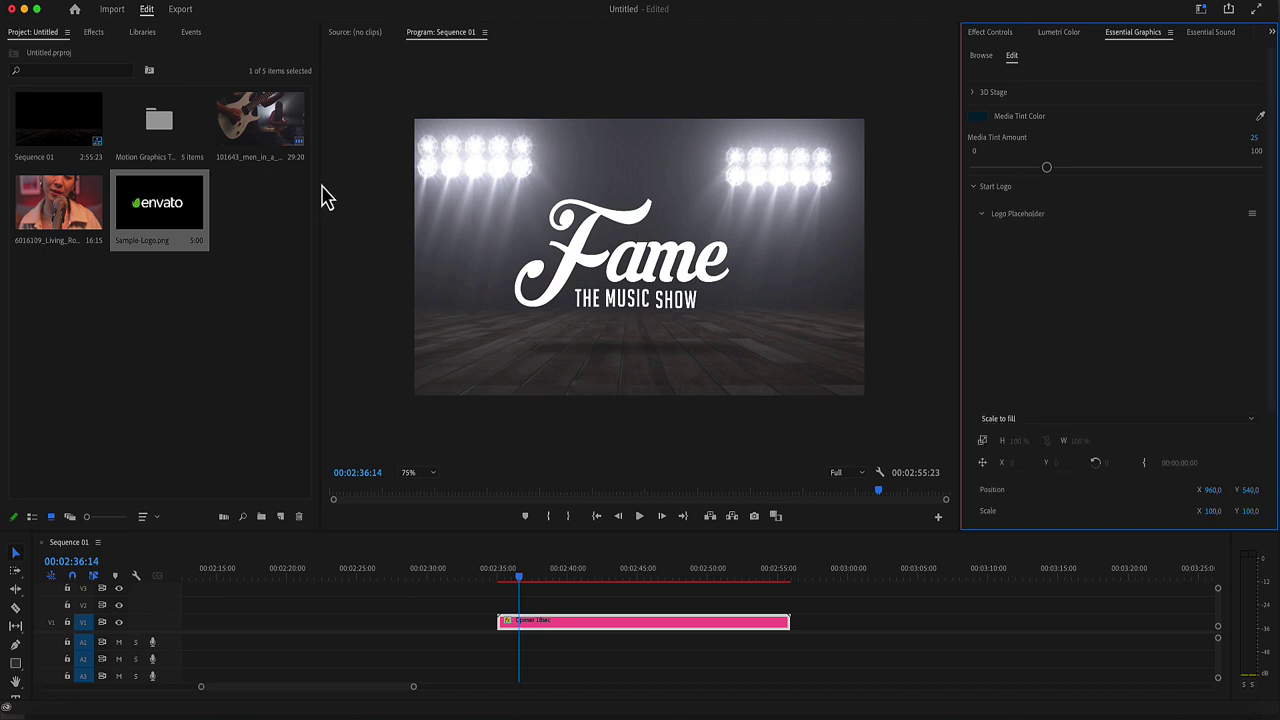
pyautogui.moveTo(178, 215); pyautogui.dragTo(1050, 338)
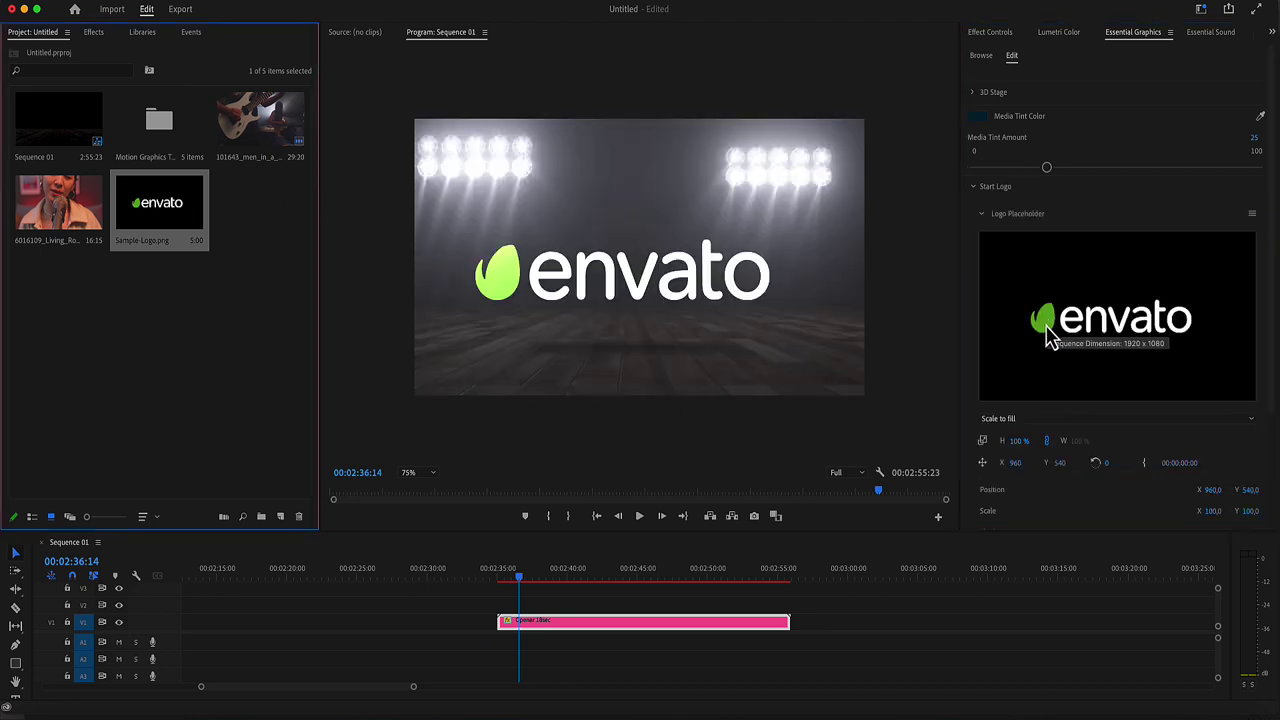
pyautogui.click(984, 214)
# Scale the start logo to 93 and lower its shadow opacity to 16
pyautogui.click(1247, 264)
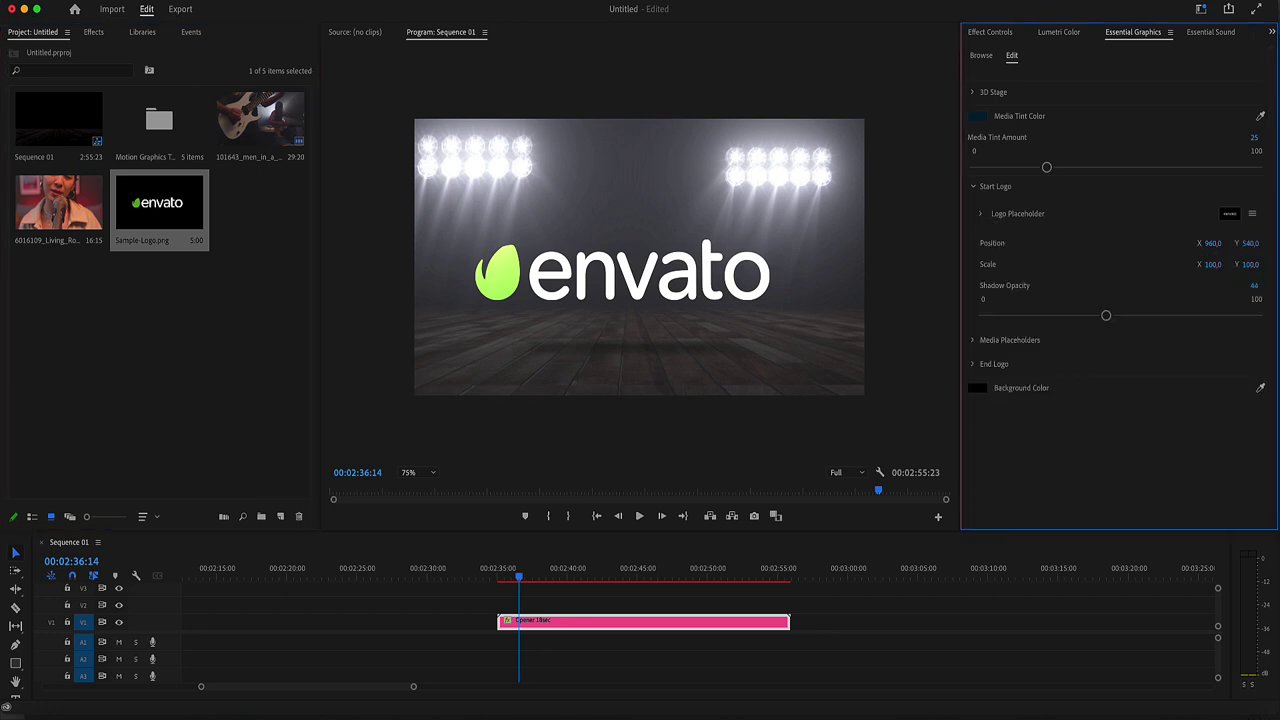
pyautogui.moveTo(1248, 264); pyautogui.dragTo(1185, 243)
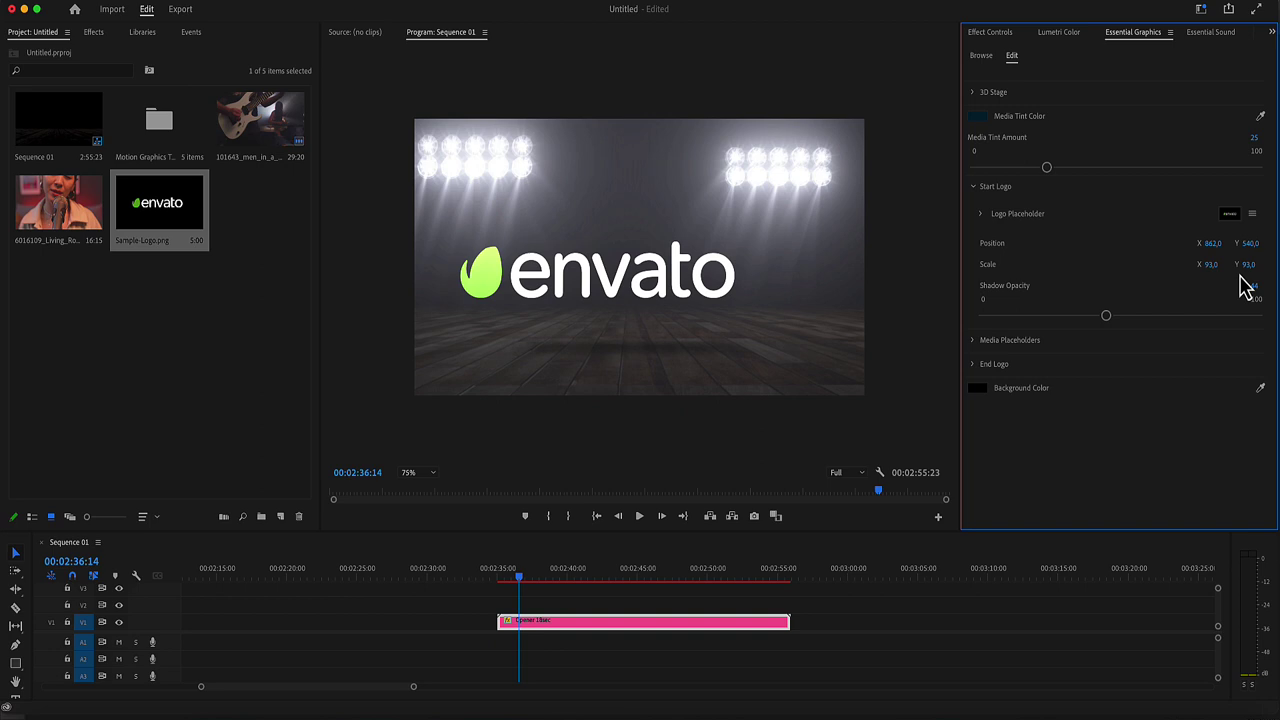
pyautogui.press('super+z')
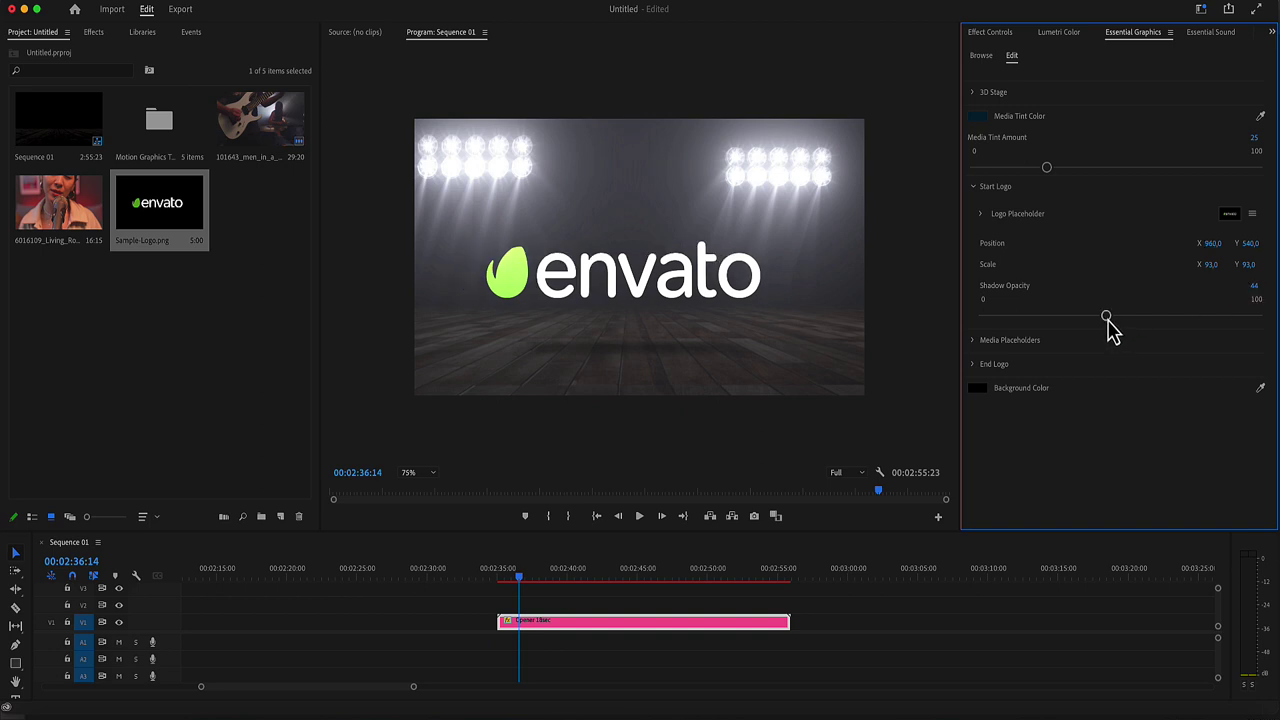
pyautogui.moveTo(1108, 320); pyautogui.dragTo(1028, 320)
# Show the Media Placeholders list and scrub the opener to the placeholder scene
pyautogui.click(973, 188)
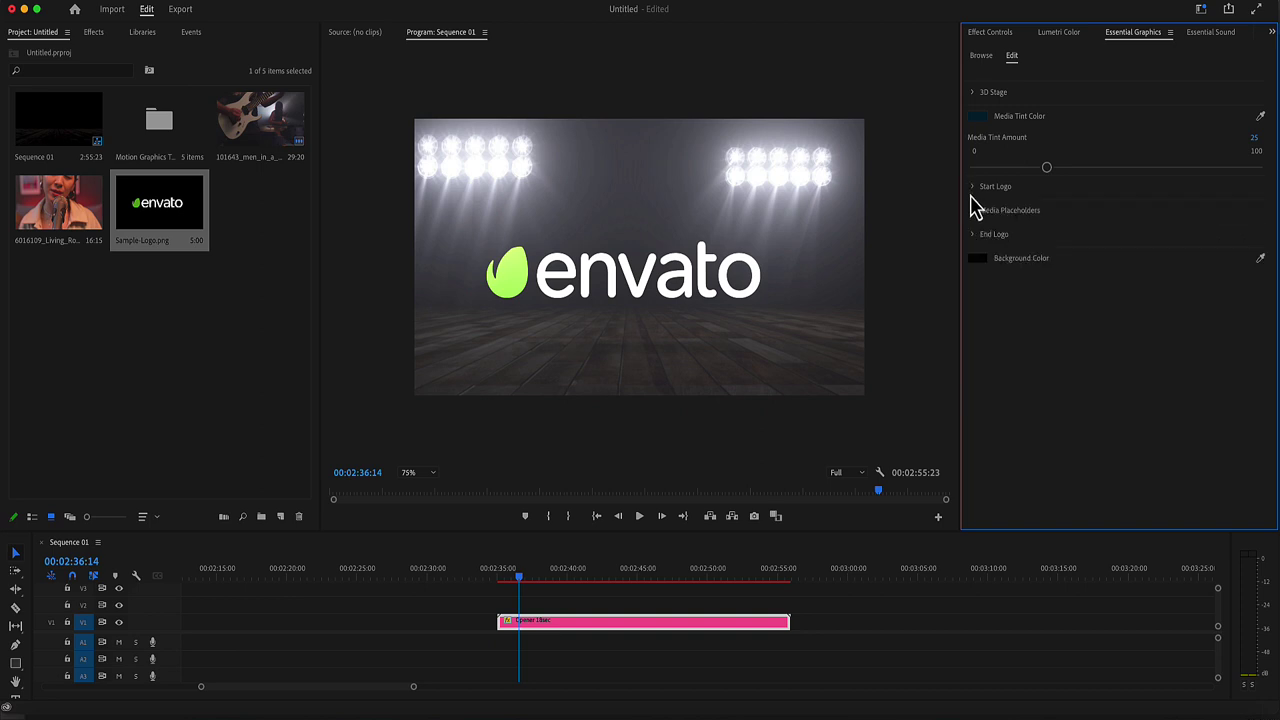
pyautogui.click(973, 211)
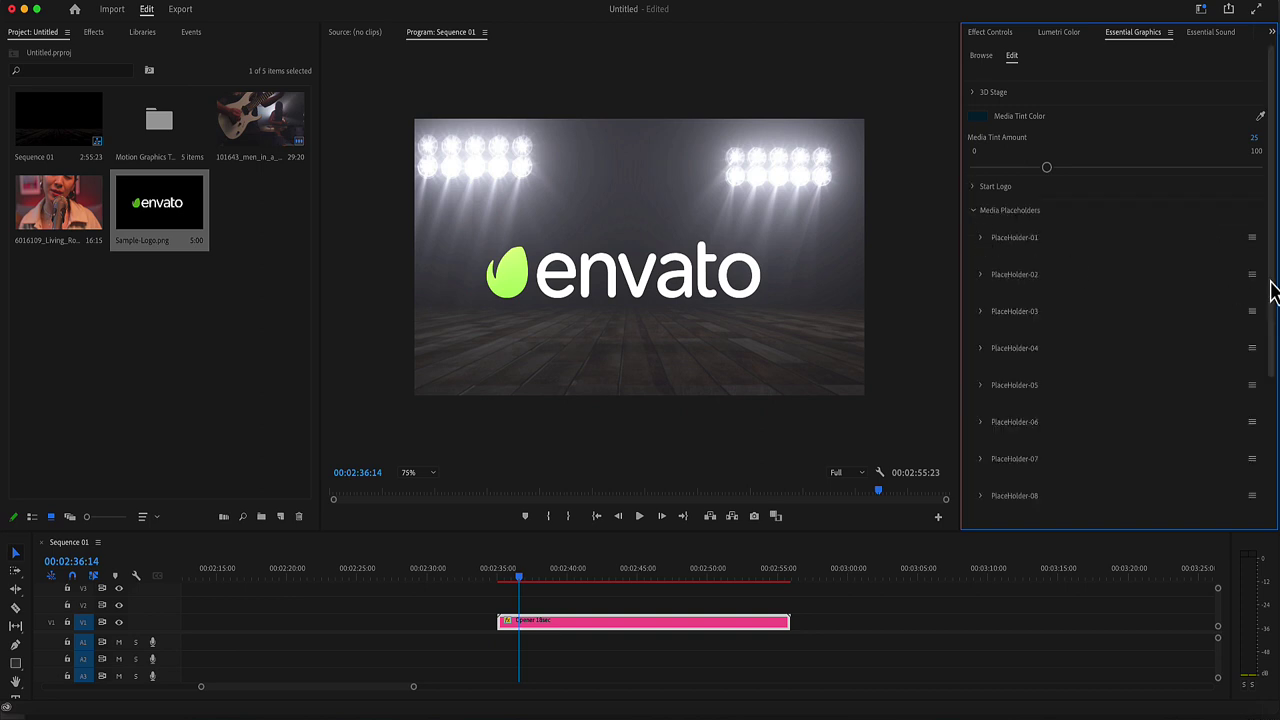
pyautogui.moveTo(1271, 286); pyautogui.dragTo(1278, 425)
pyautogui.scroll(5, 1278, 425)
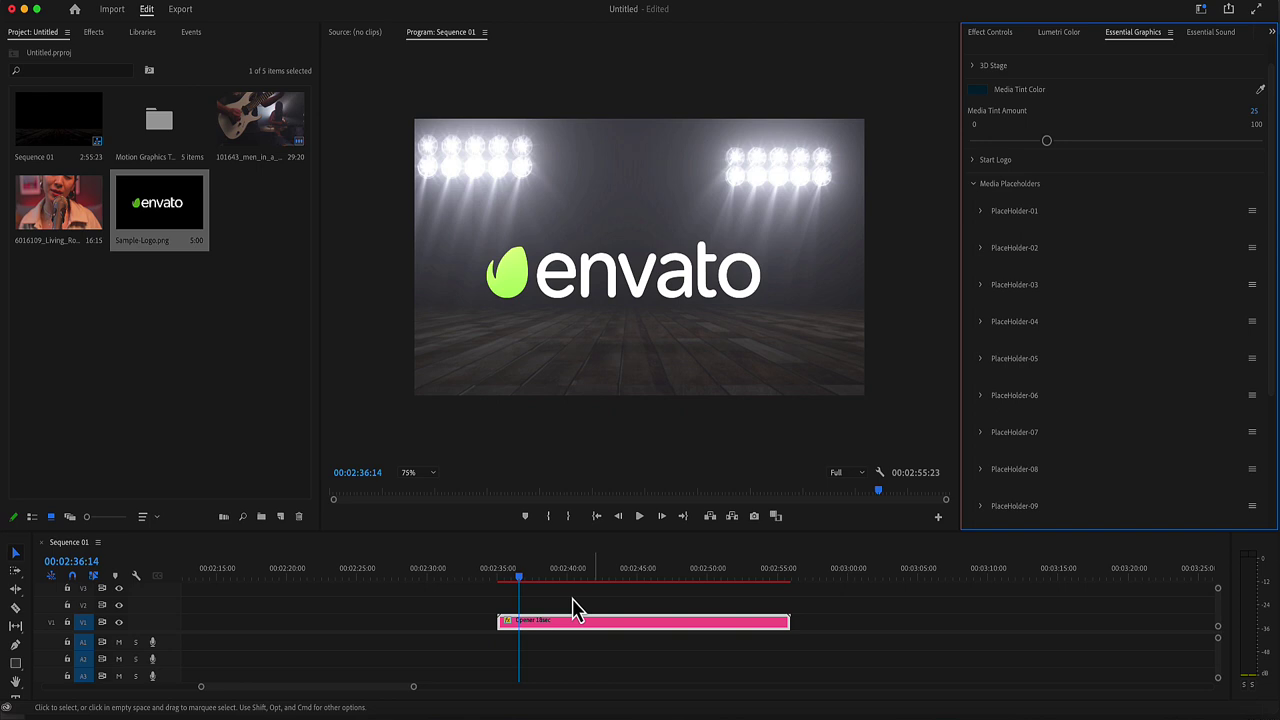
pyautogui.click(525, 577)
pyautogui.moveTo(527, 580); pyautogui.dragTo(552, 580)
# Fill PlaceHolder-01 with the guitarist clip and PlaceHolder-02 with the singer clip
pyautogui.click(981, 215)
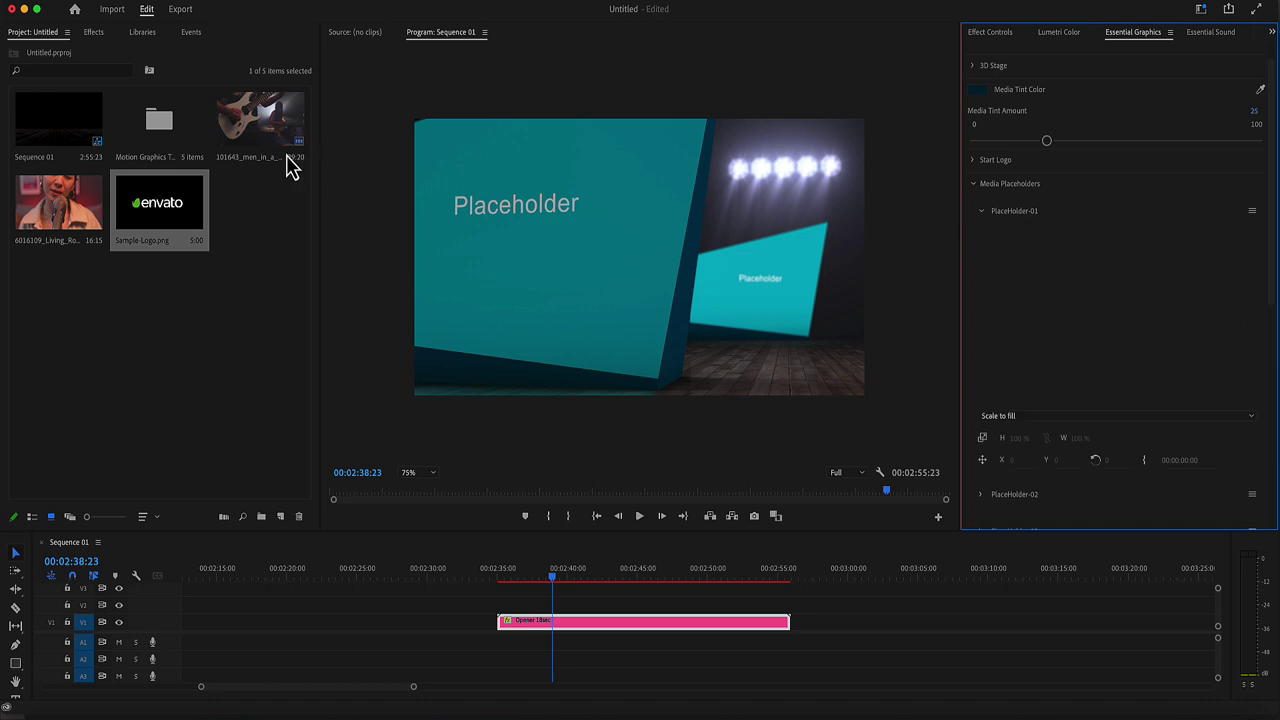
pyautogui.moveTo(274, 124); pyautogui.dragTo(1005, 222)
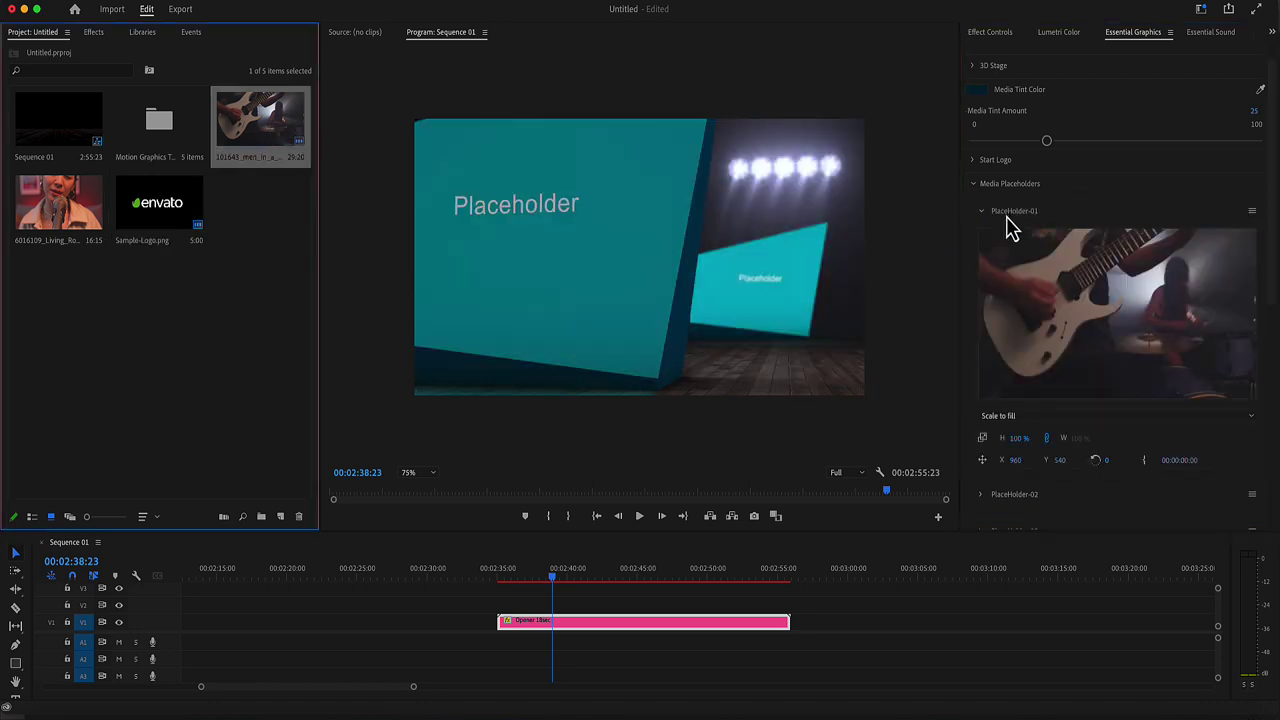
pyautogui.click(981, 218)
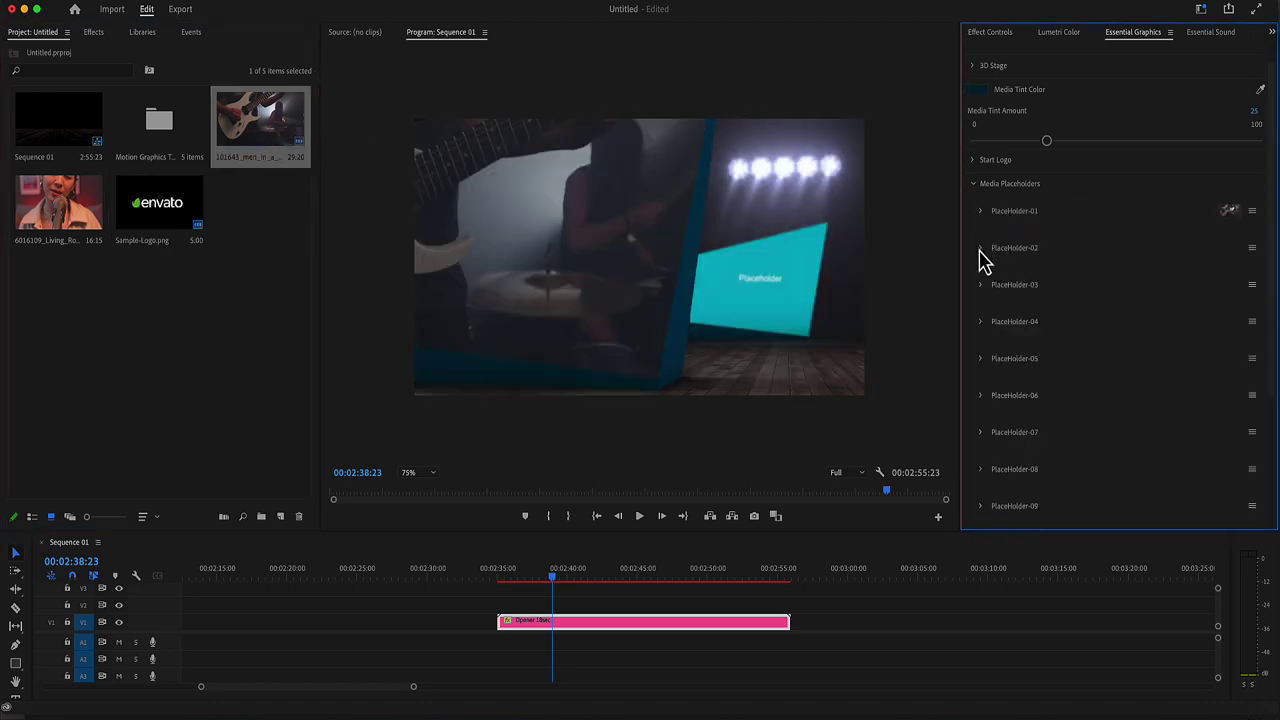
pyautogui.click(981, 250)
pyautogui.moveTo(90, 205); pyautogui.dragTo(1045, 313)
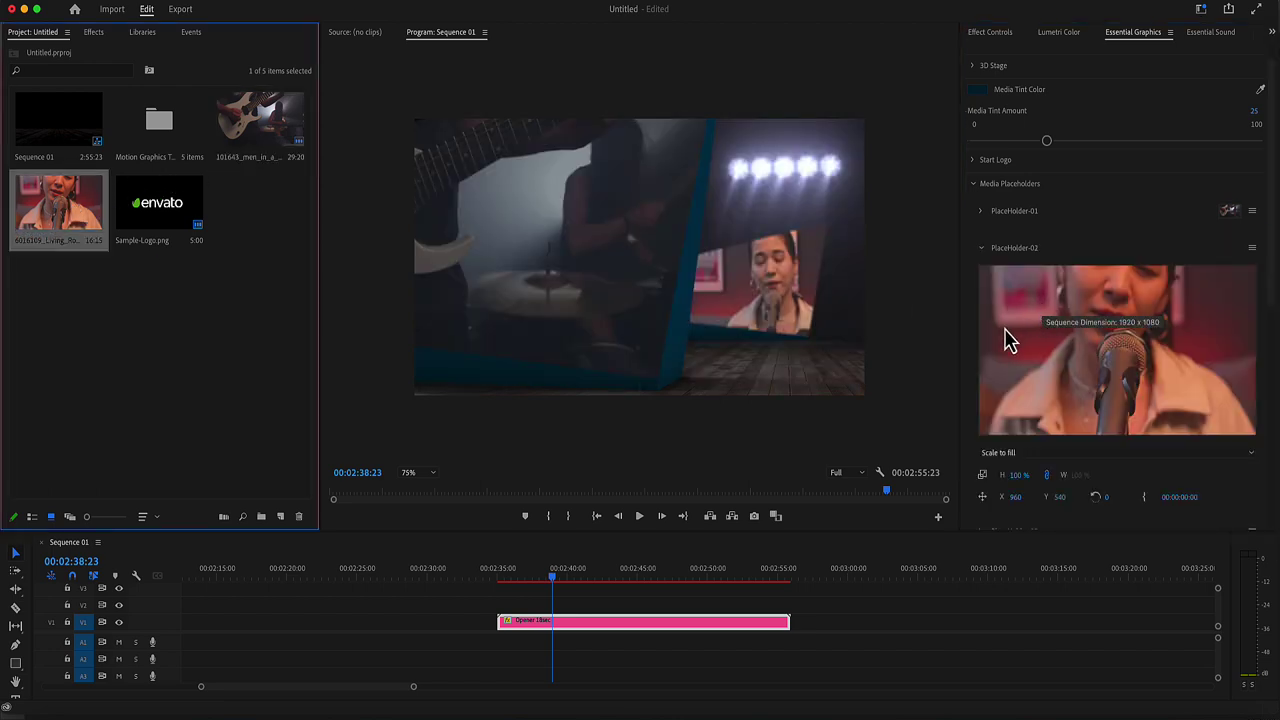
pyautogui.click(988, 181)
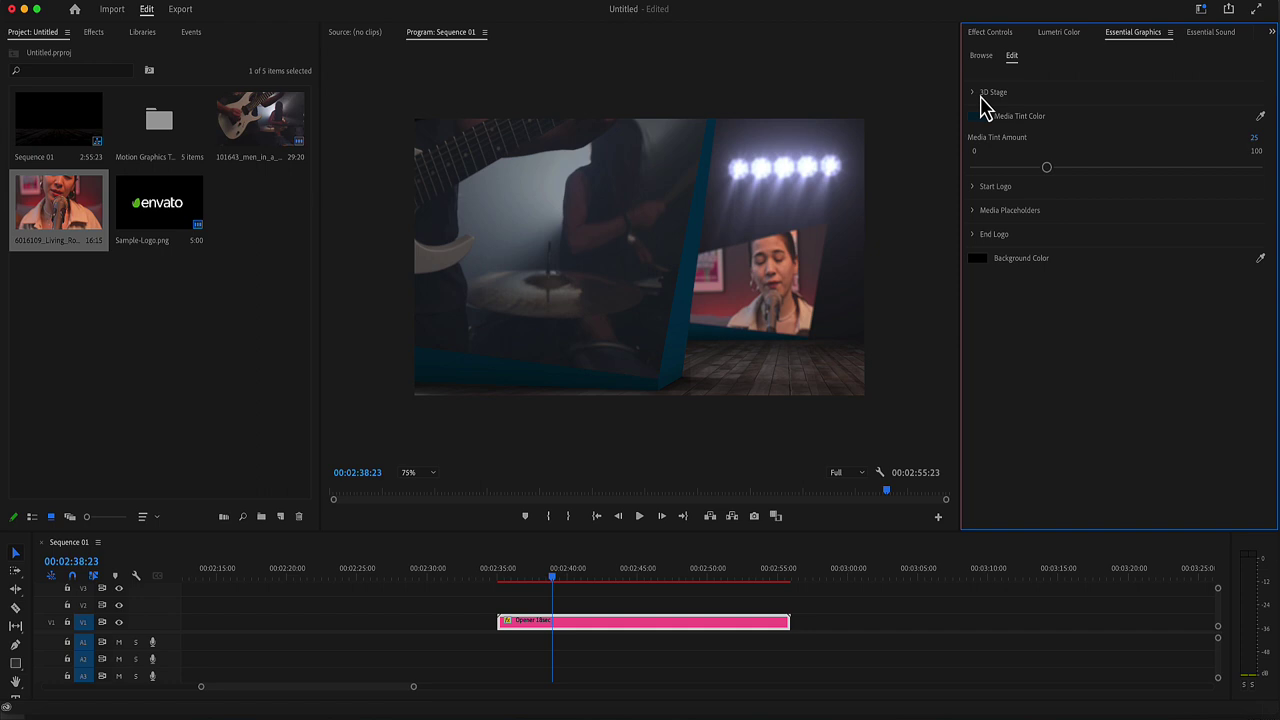
# Set the 3D Stage Floor Reflection to 91 and Floor Reflection Blur to 9
pyautogui.click(973, 92)
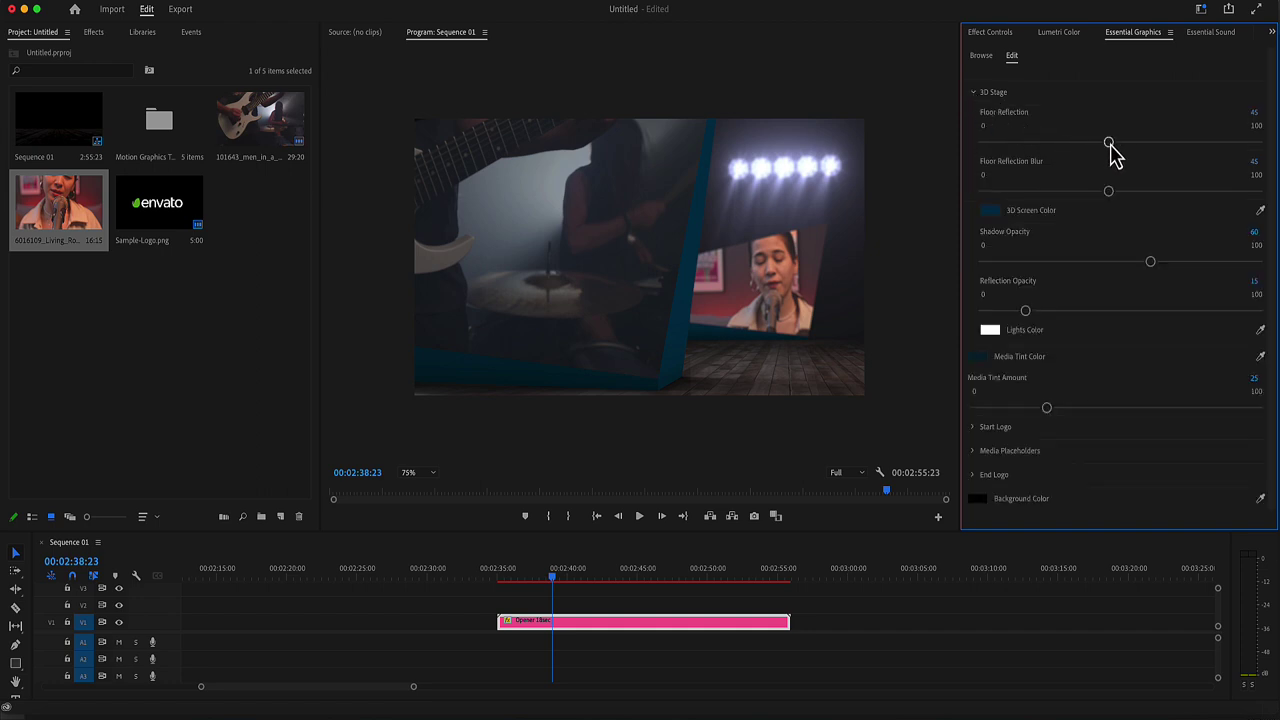
pyautogui.moveTo(1115, 143); pyautogui.dragTo(1190, 143)
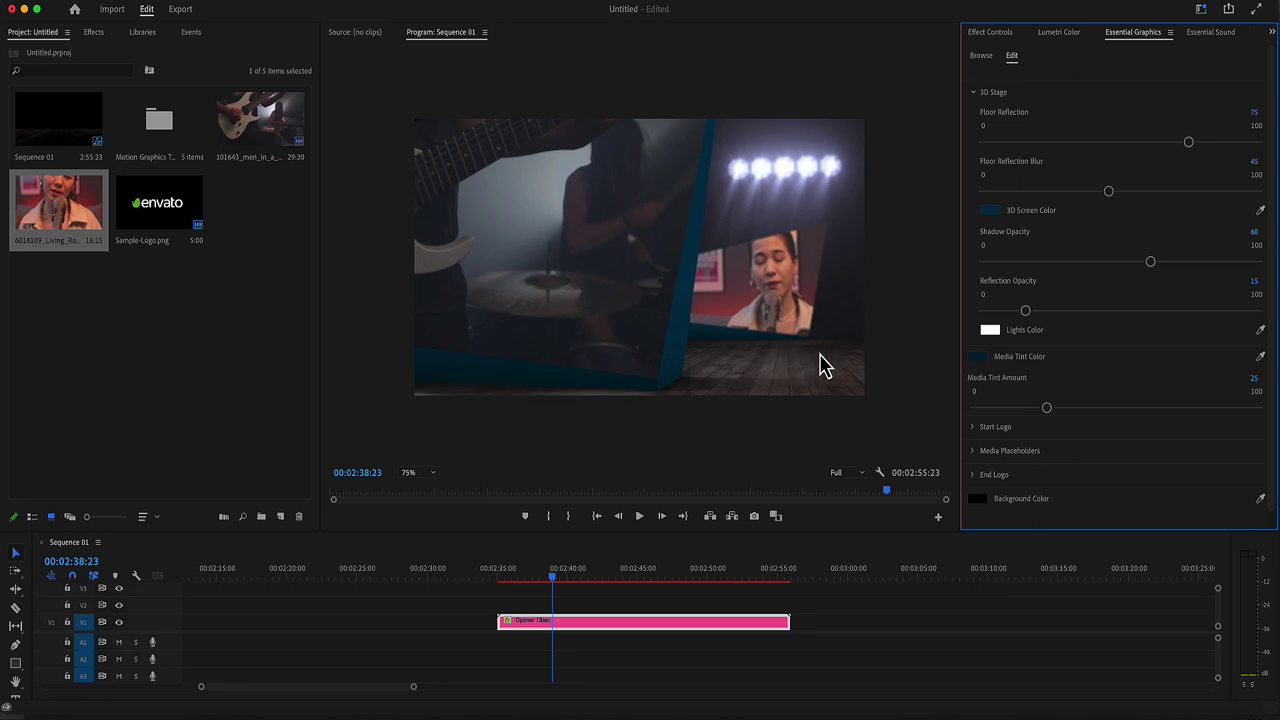
pyautogui.moveTo(1190, 145); pyautogui.dragTo(1233, 146)
pyautogui.moveTo(1109, 191); pyautogui.dragTo(1190, 193)
pyautogui.click(1012, 191)
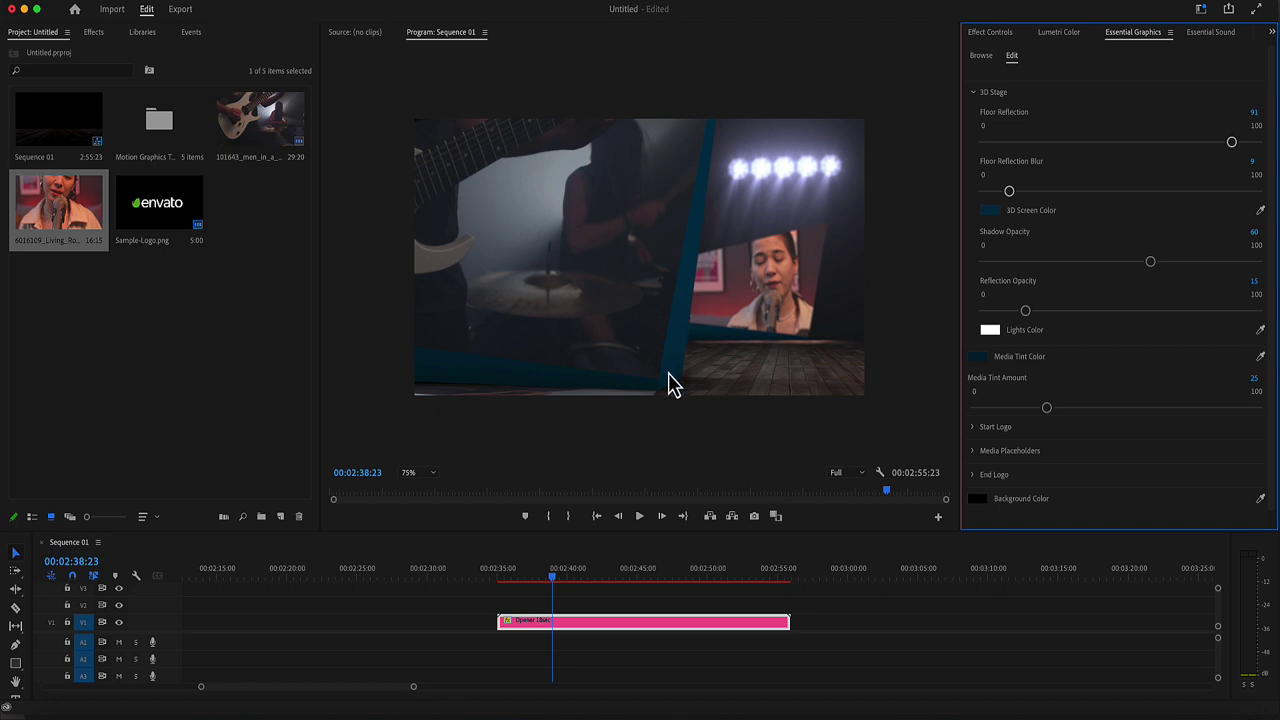
# Change the 3D Screen Color to magenta 5A0127
pyautogui.click(990, 210)
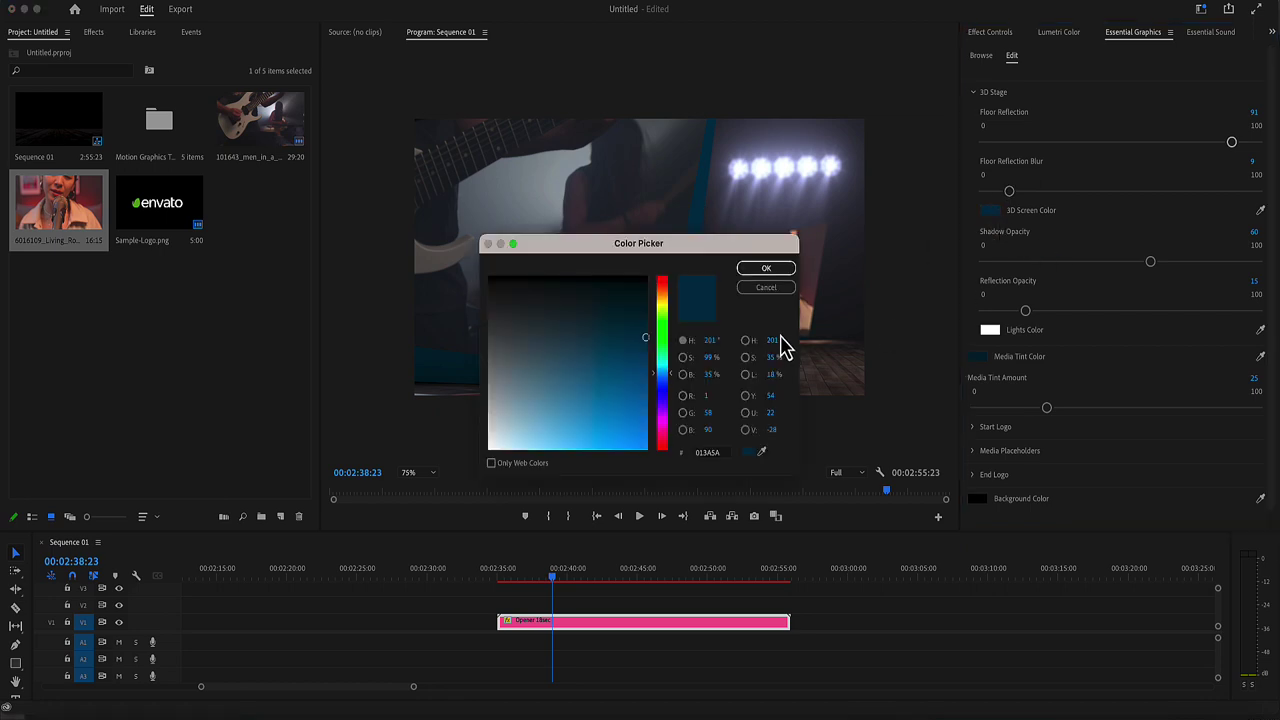
pyautogui.click(657, 431)
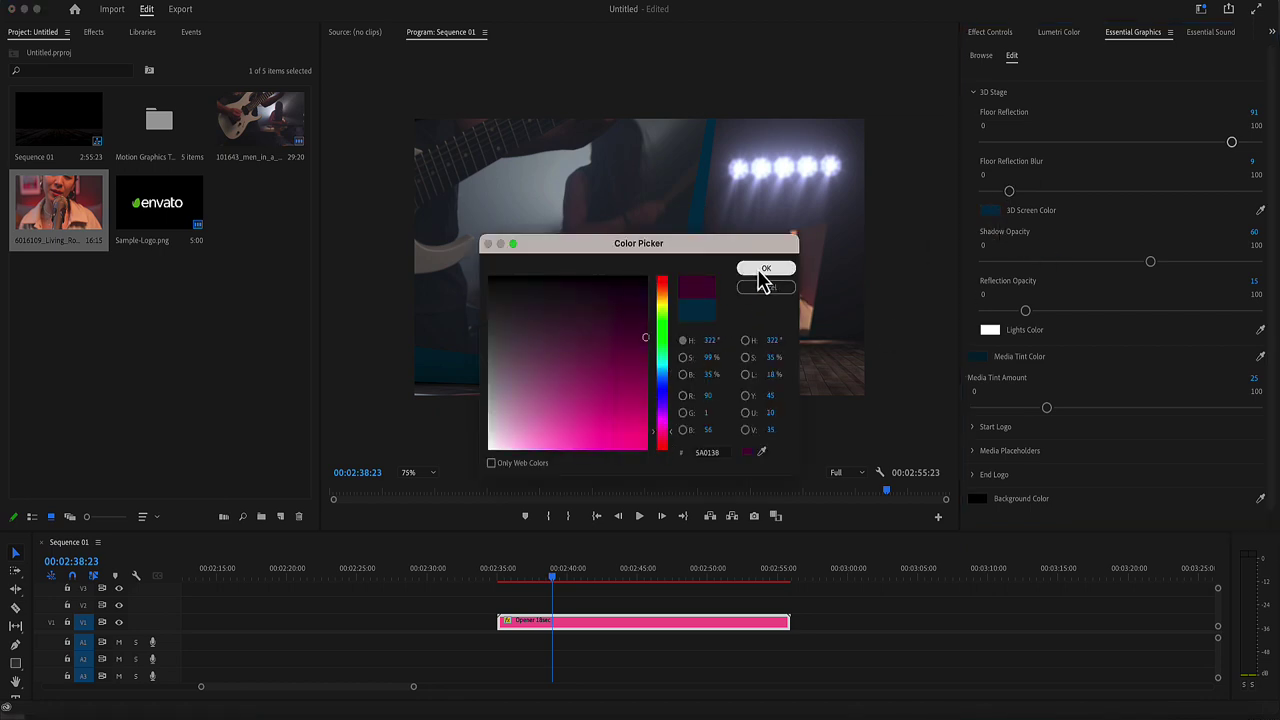
pyautogui.moveTo(663, 371); pyautogui.dragTo(664, 437)
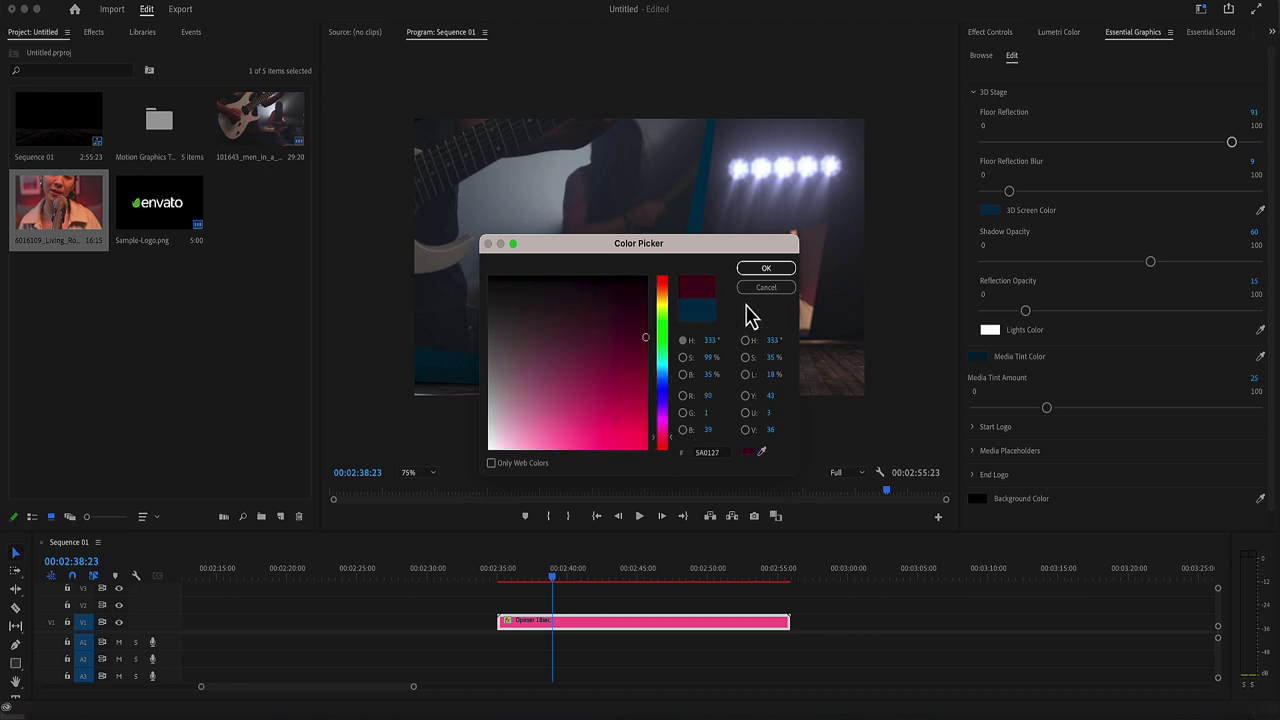
pyautogui.click(760, 270)
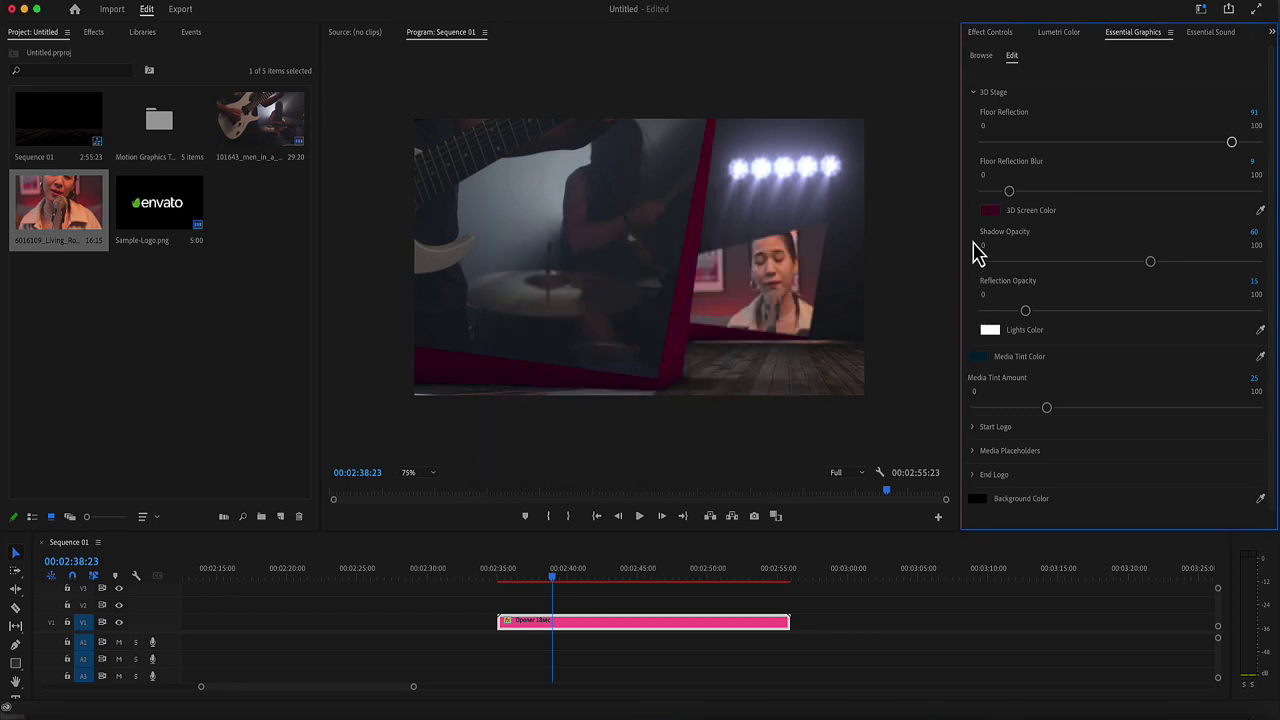
# Set Shadow Opacity to 23 and Reflection Opacity to 7
pyautogui.moveTo(1151, 263); pyautogui.dragTo(1049, 264)
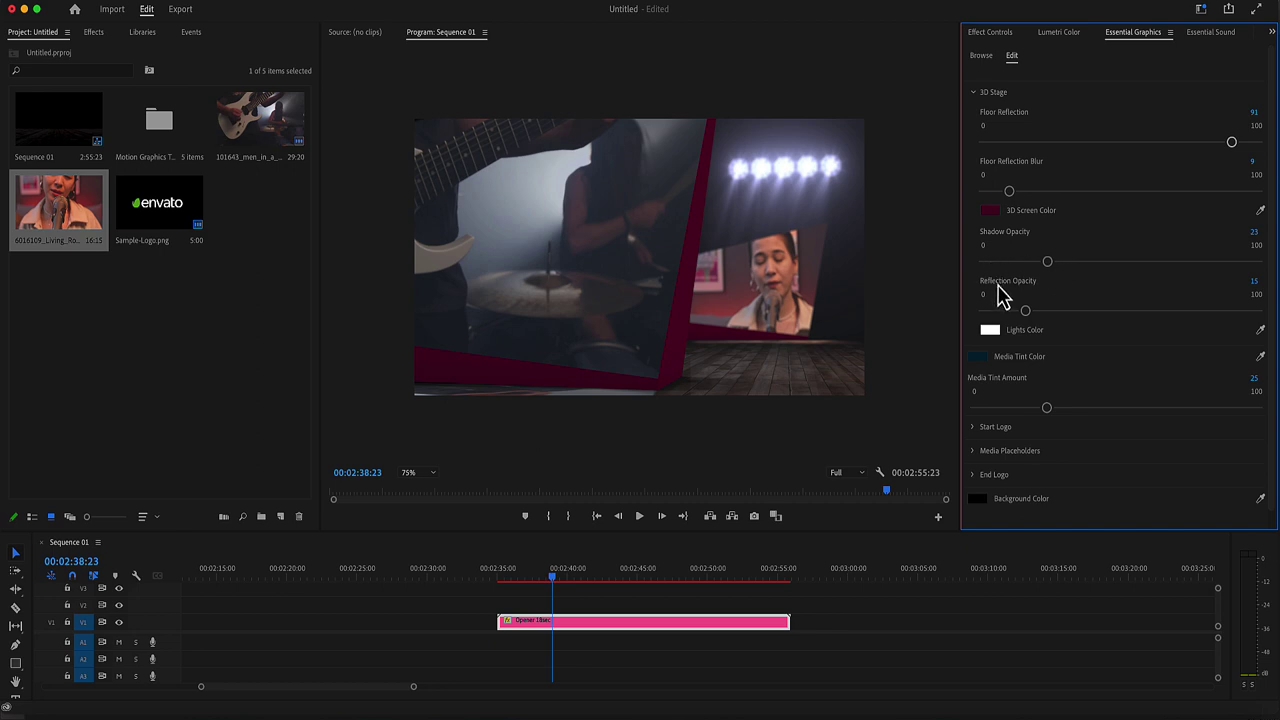
pyautogui.moveTo(1025, 311); pyautogui.dragTo(1104, 320)
pyautogui.click(580, 582)
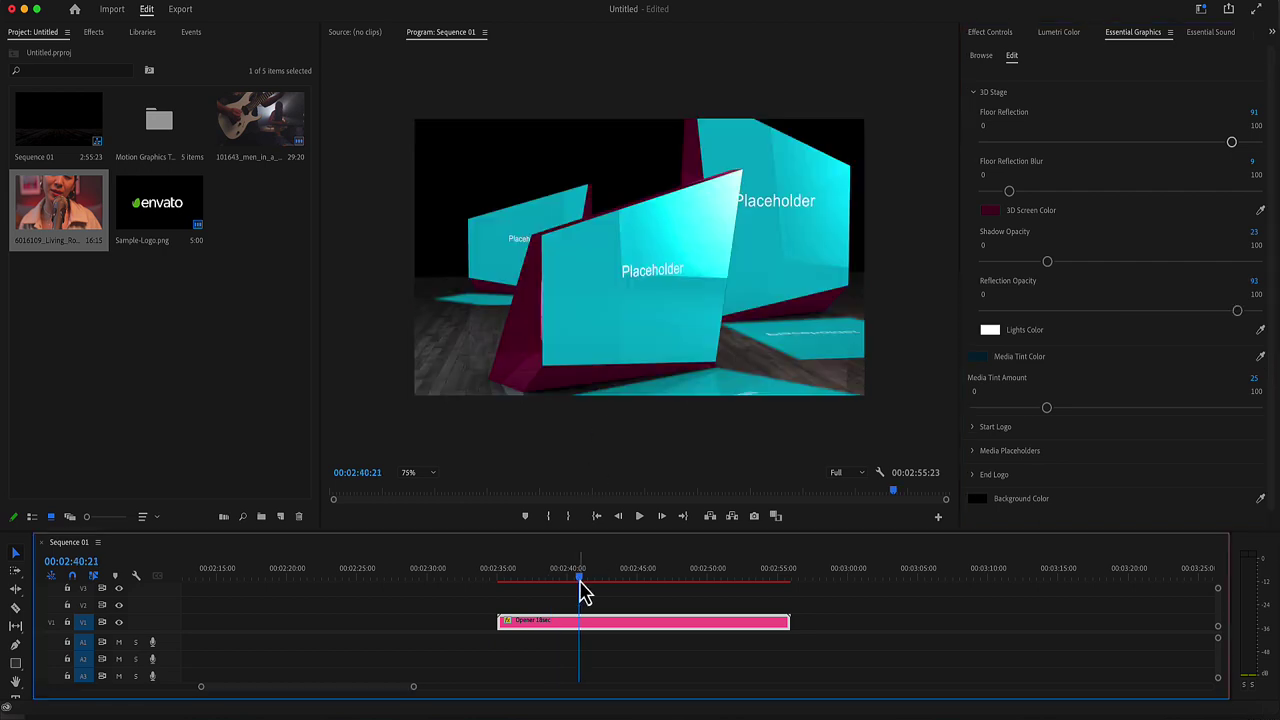
pyautogui.moveTo(1230, 317); pyautogui.dragTo(984, 323)
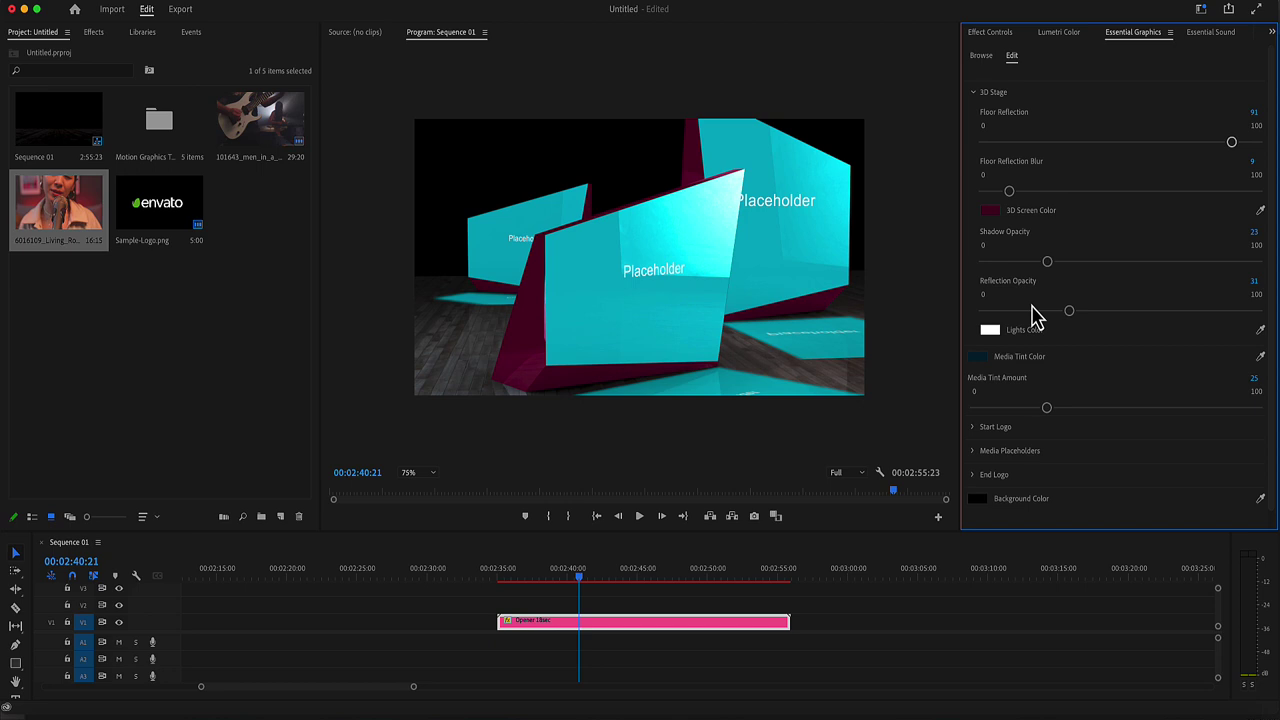
pyautogui.moveTo(1068, 314); pyautogui.dragTo(1005, 318)
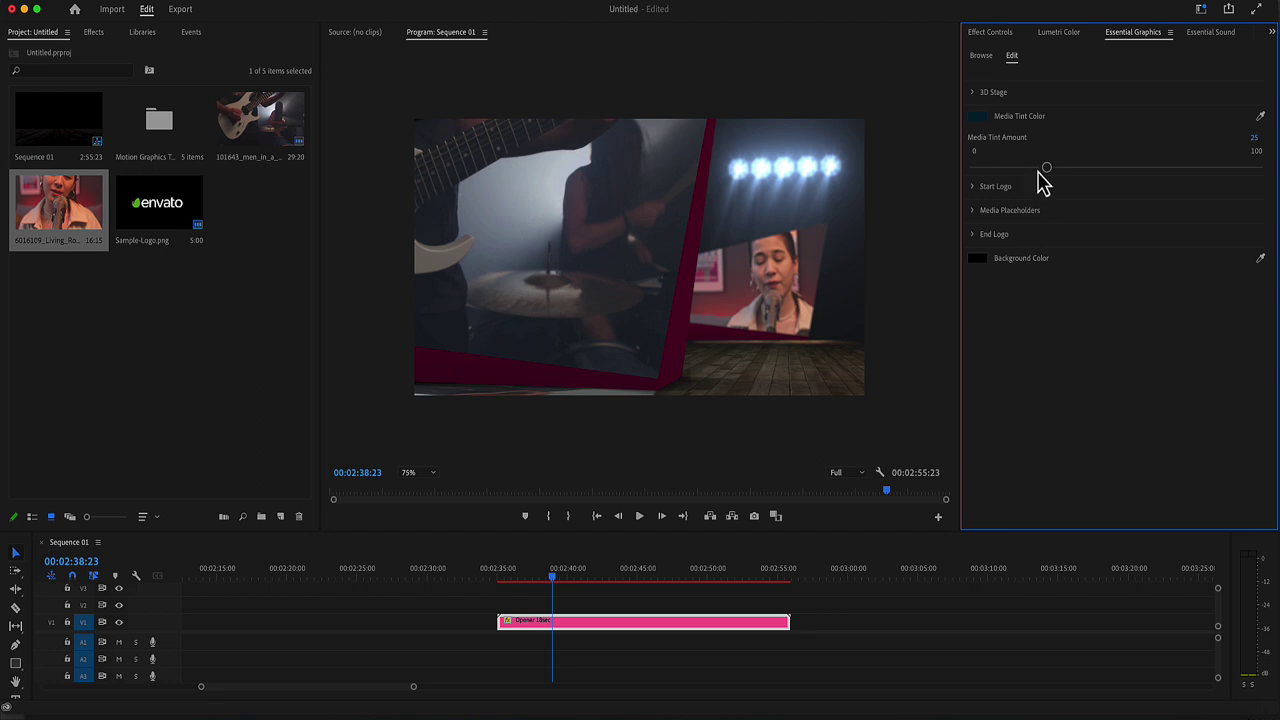
# Set Media Tint Amount to 90 and Media Tint Color to dark red 900909
pyautogui.moveTo(1044, 168); pyautogui.dragTo(1230, 170)
pyautogui.click(979, 118)
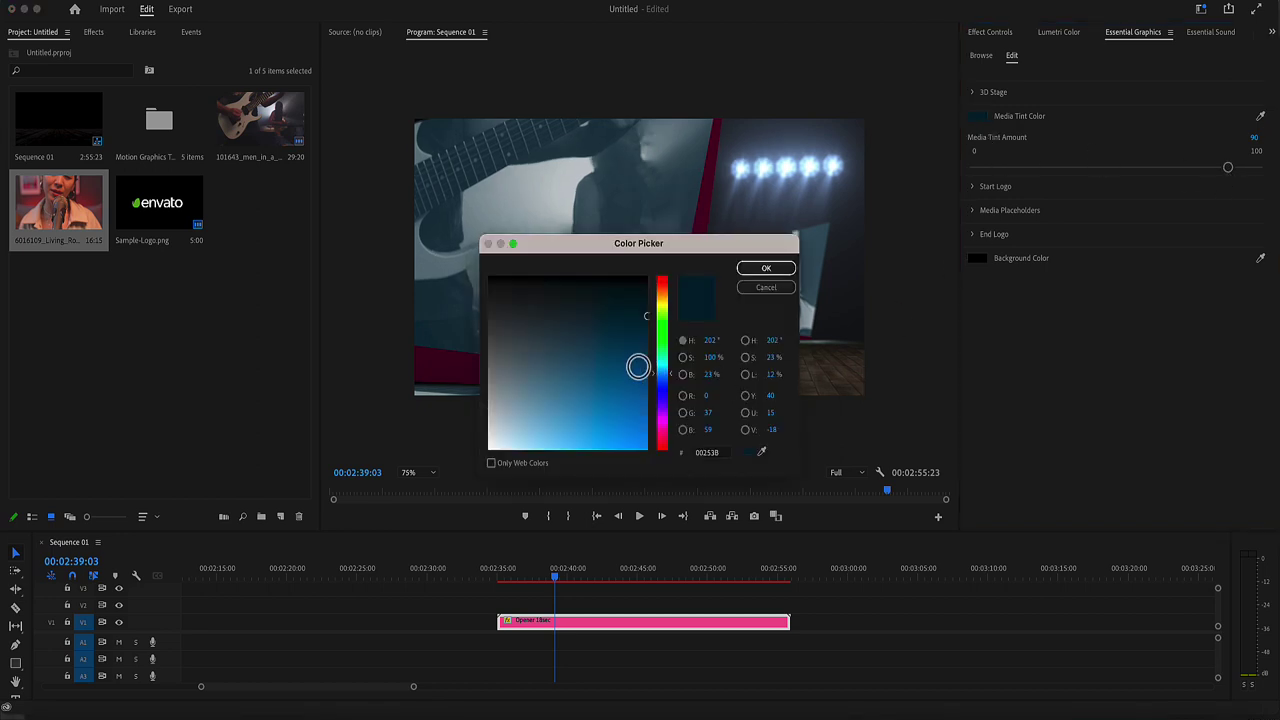
pyautogui.moveTo(637, 369); pyautogui.dragTo(815, 280)
pyautogui.click(766, 268)
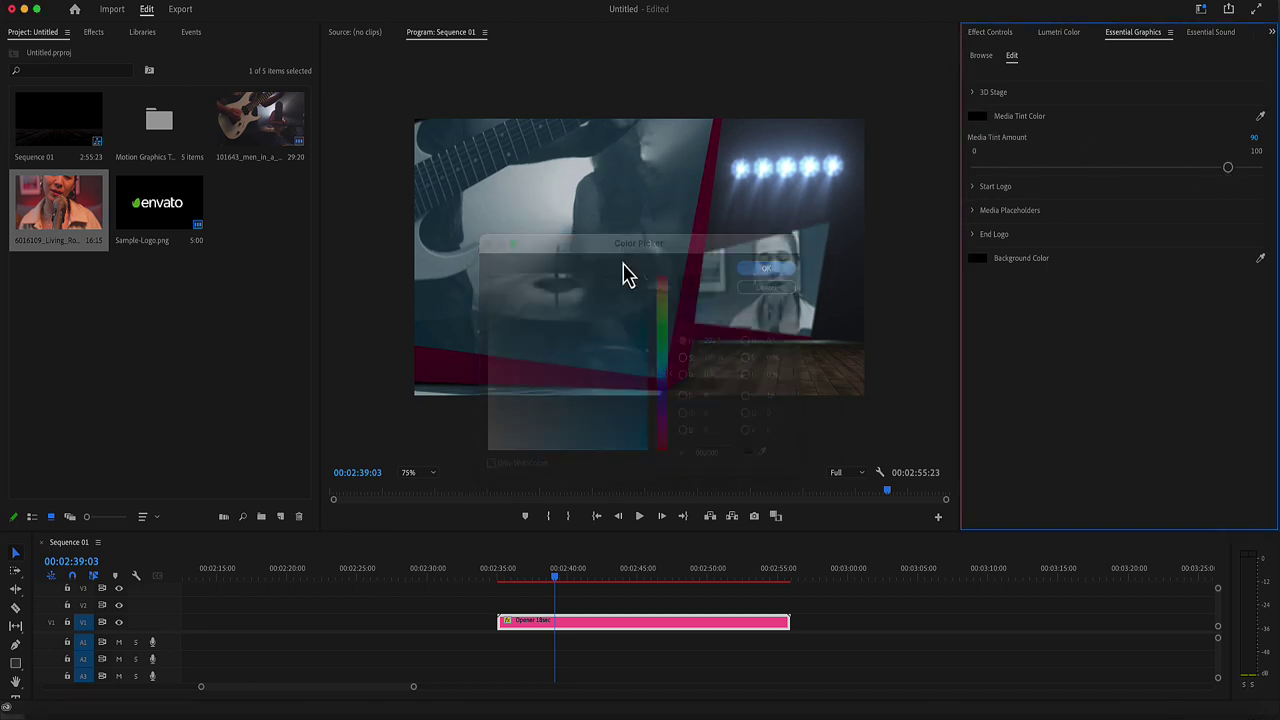
pyautogui.click(978, 117)
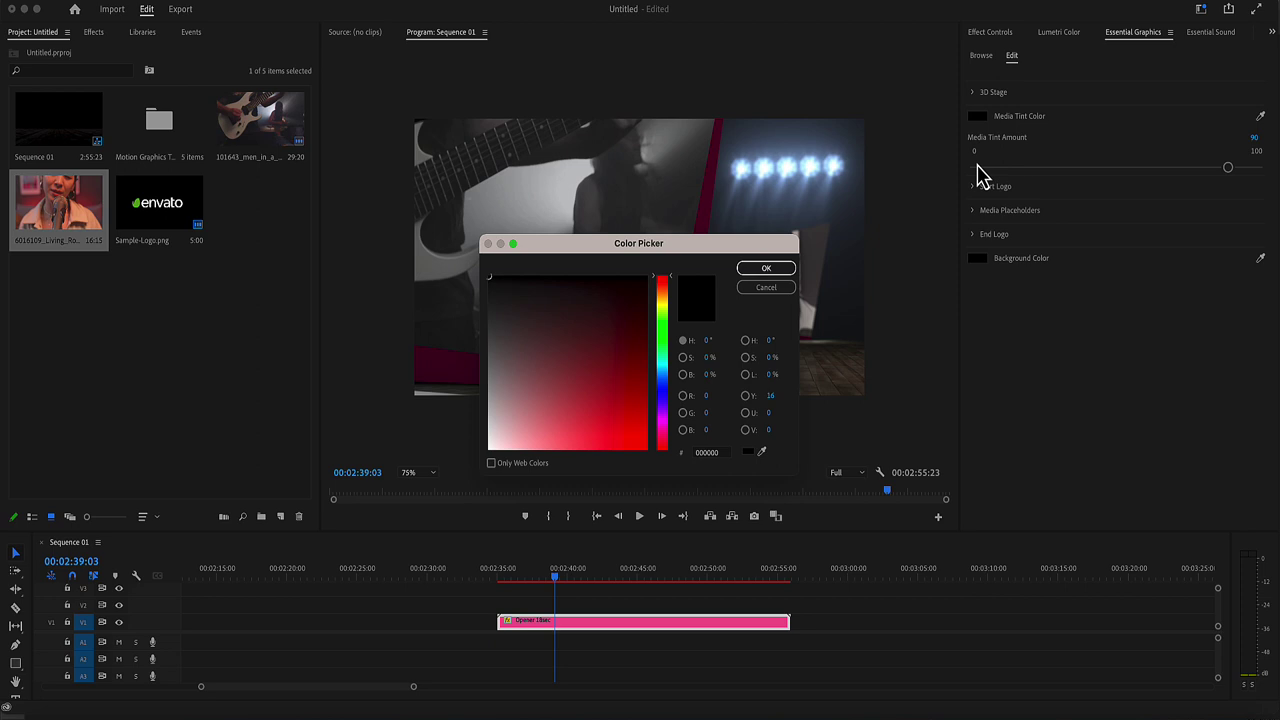
pyautogui.click(637, 374)
pyautogui.click(766, 270)
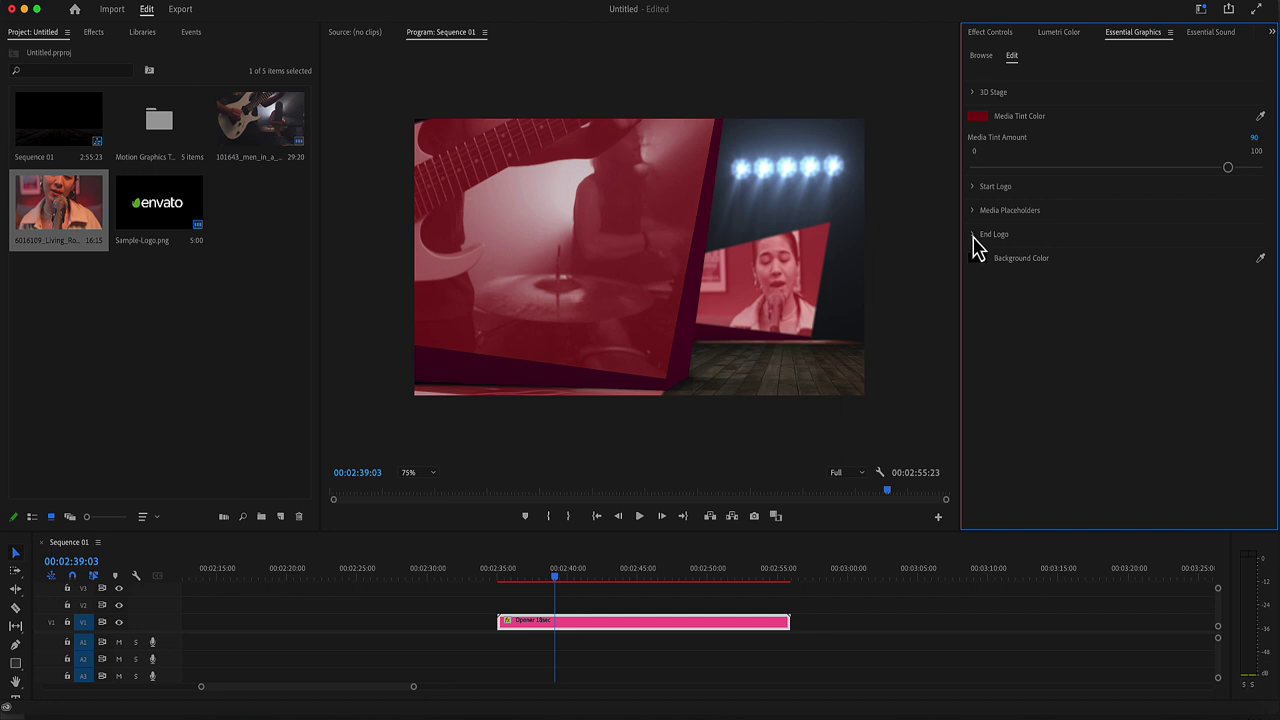
# At the end logo frame 00:02:54:05, replace the End Logo with Sample-Logo.png
pyautogui.click(597, 575)
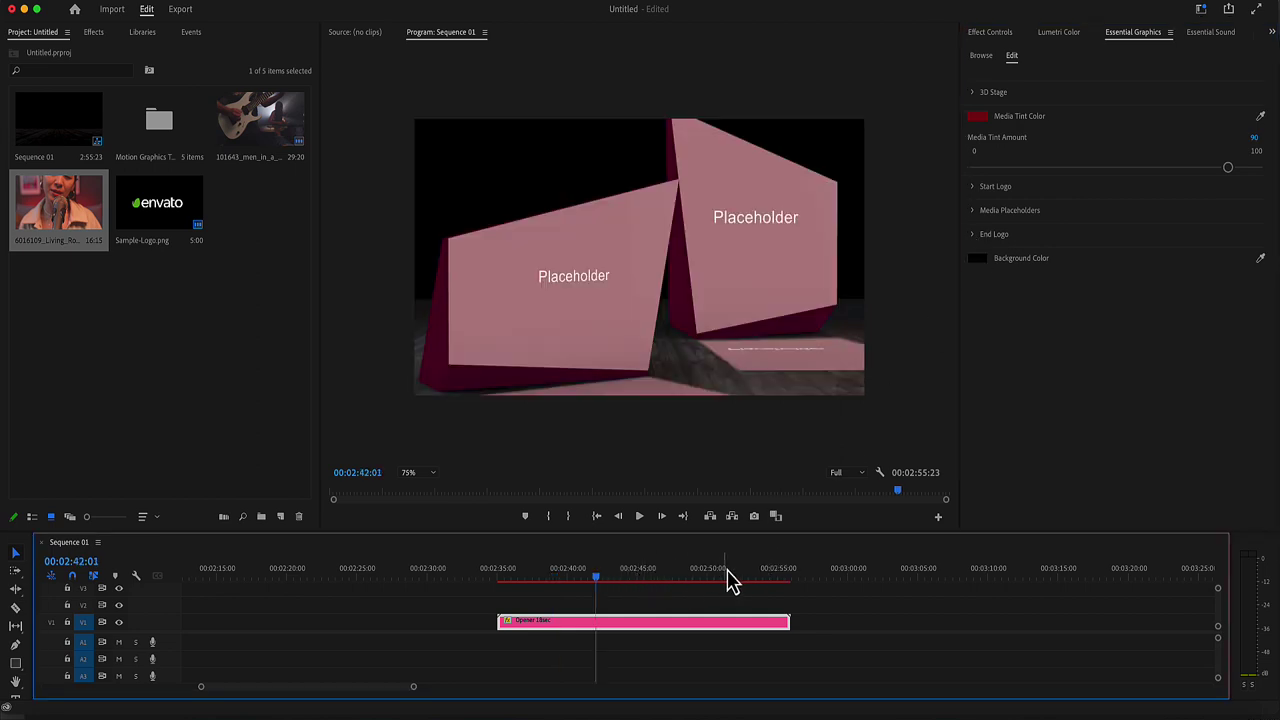
pyautogui.click(751, 578)
pyautogui.click(767, 576)
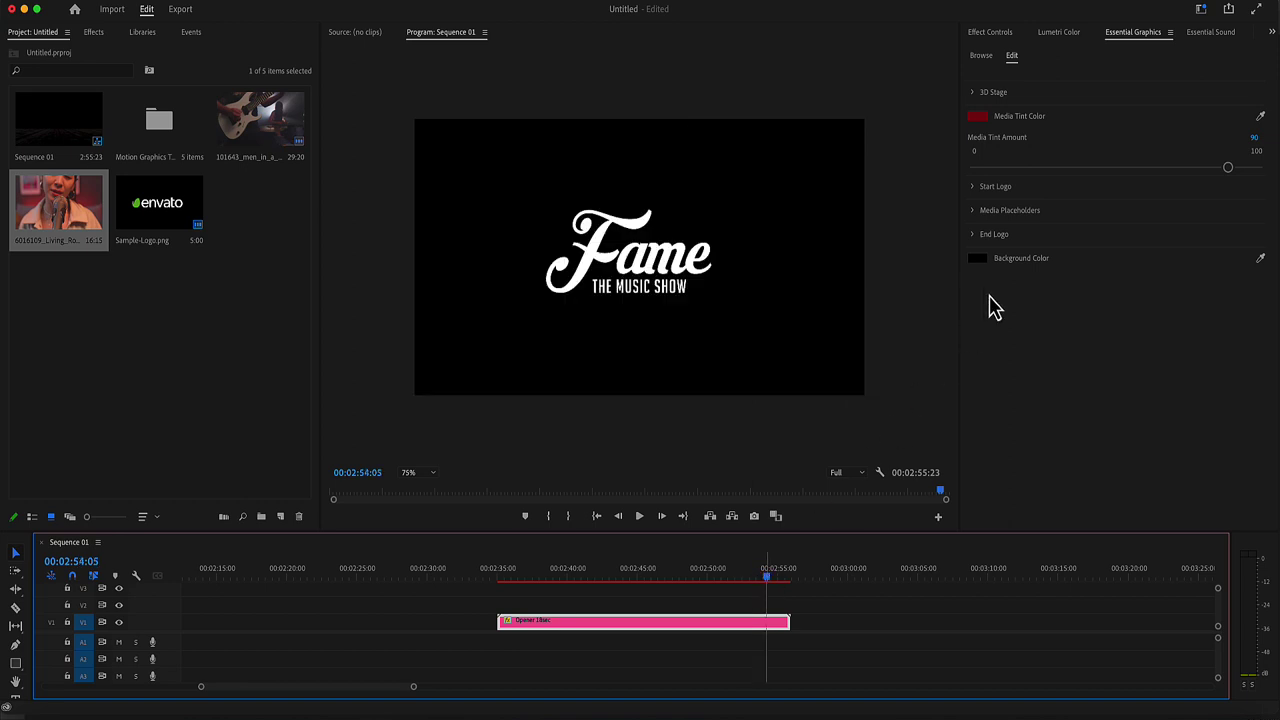
pyautogui.click(994, 234)
pyautogui.click(985, 266)
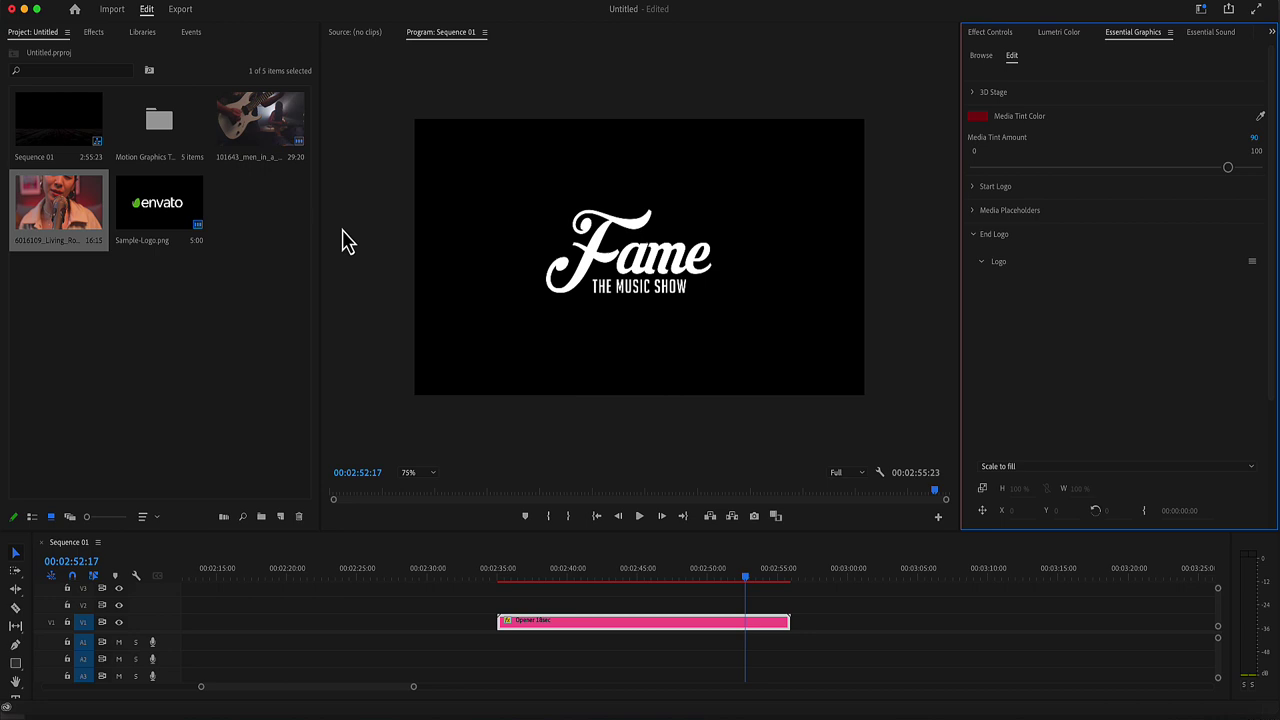
pyautogui.moveTo(183, 226); pyautogui.dragTo(1046, 351)
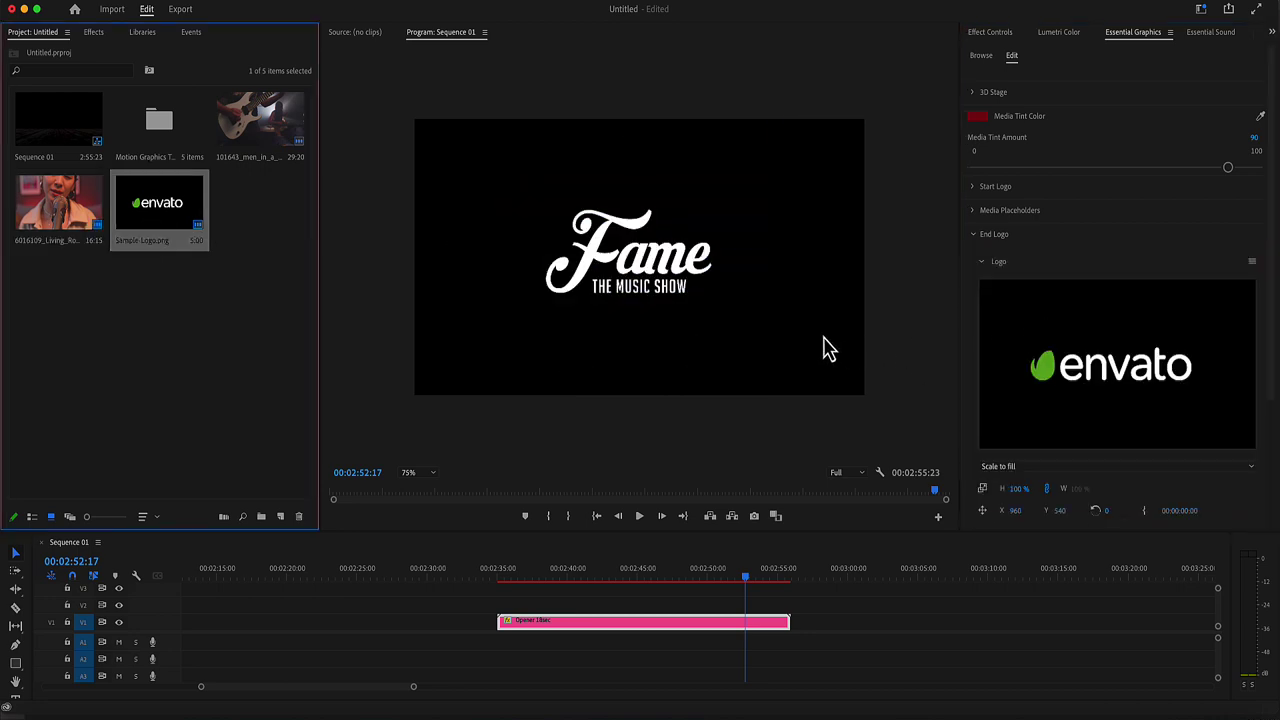
pyautogui.press('Right')
pyautogui.press('Right')
pyautogui.press('Right')
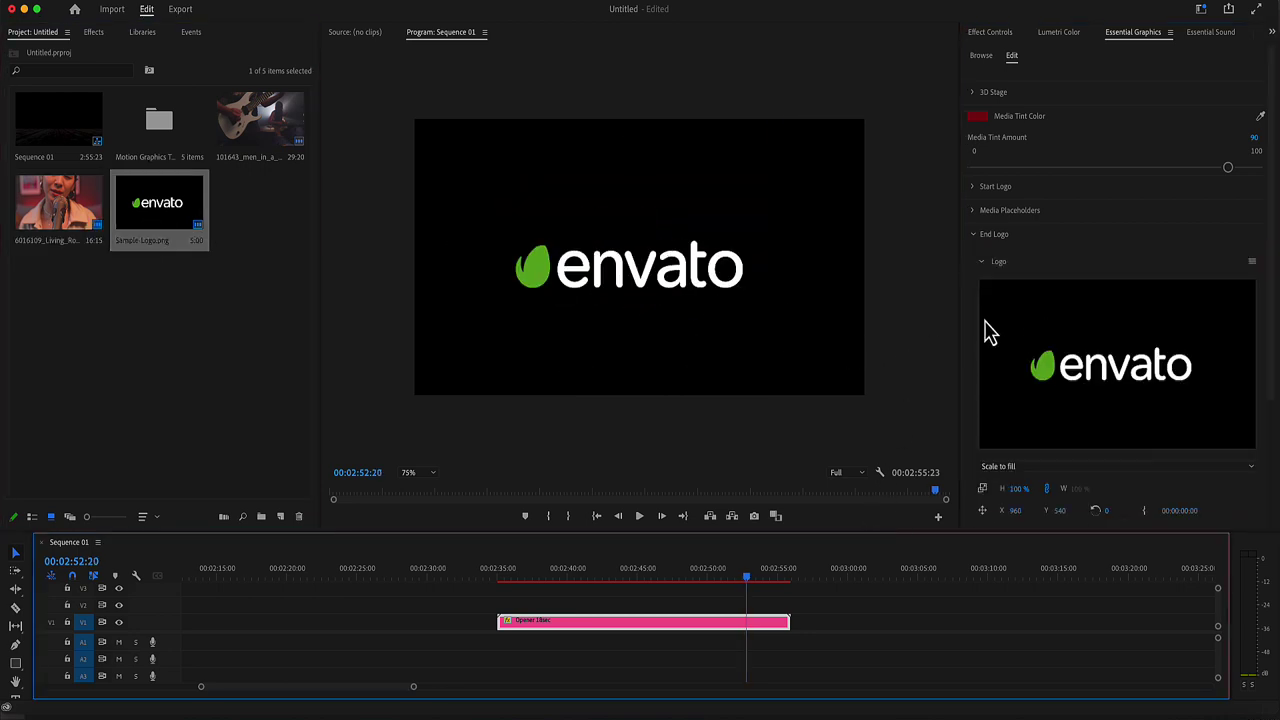
# Position the end logo at X 869 with scale 116 and preview its animation
pyautogui.click(980, 264)
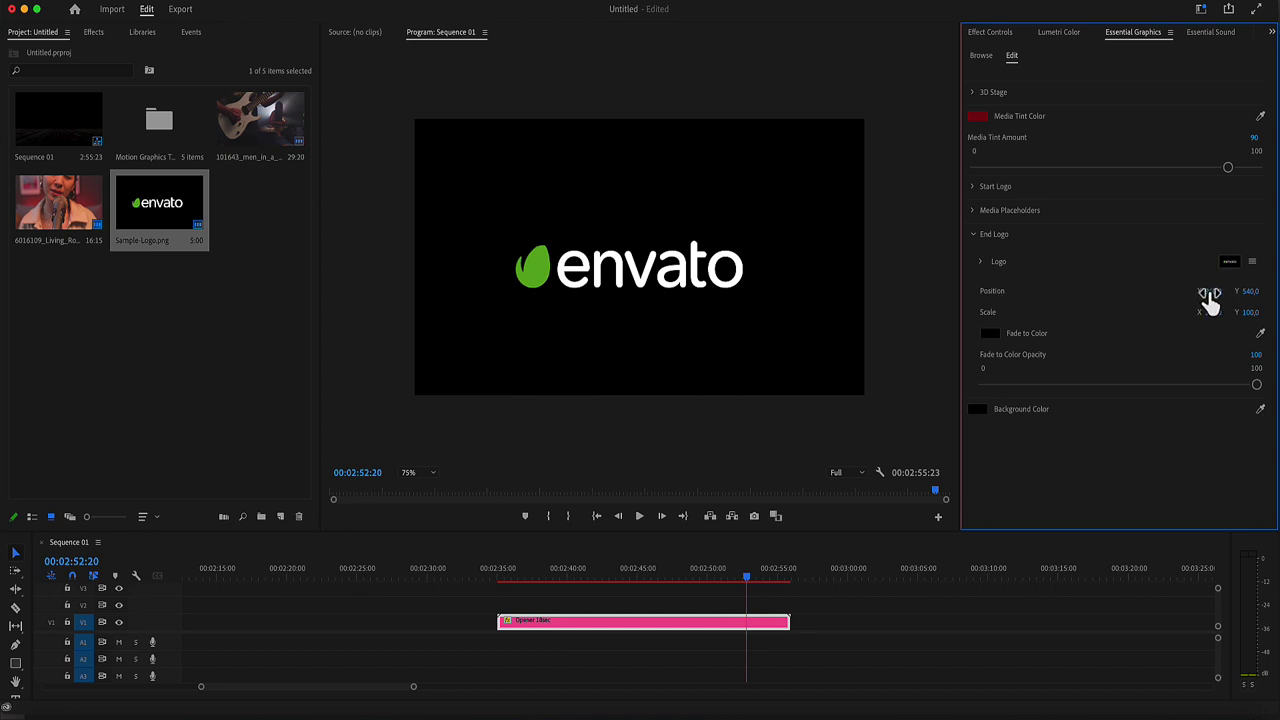
pyautogui.moveTo(1218, 298); pyautogui.dragTo(1237, 330)
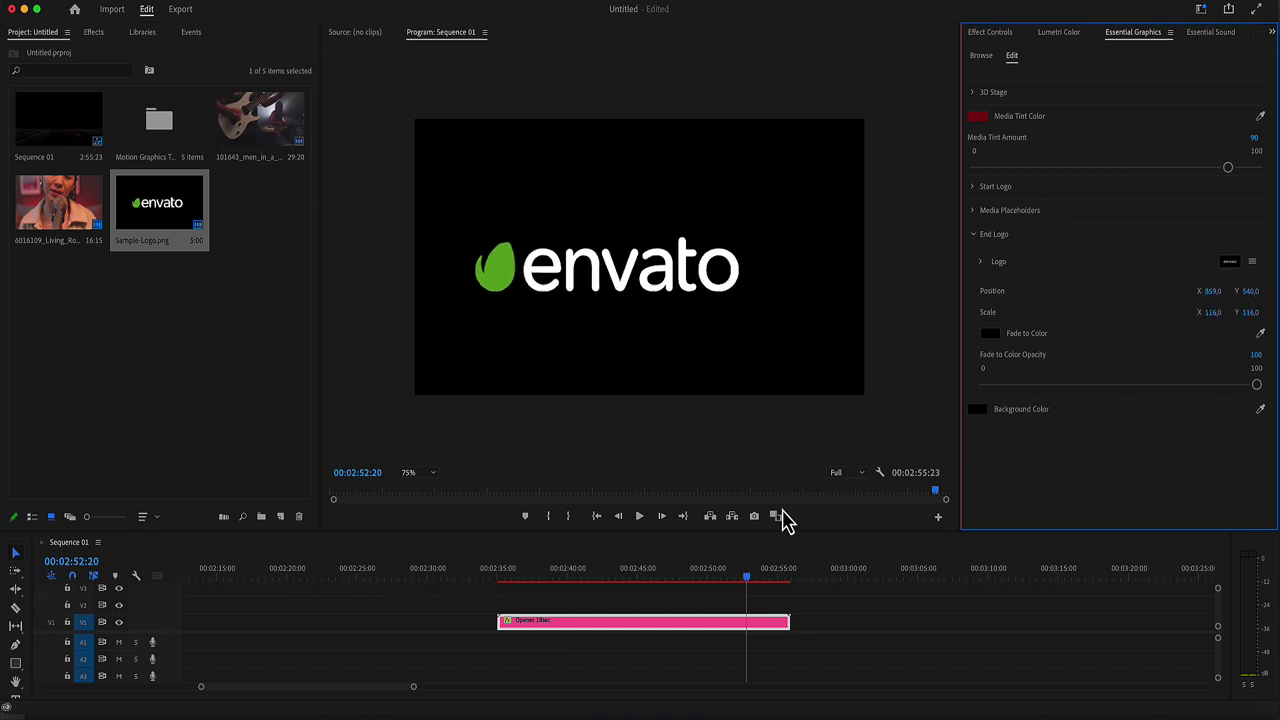
pyautogui.click(735, 582)
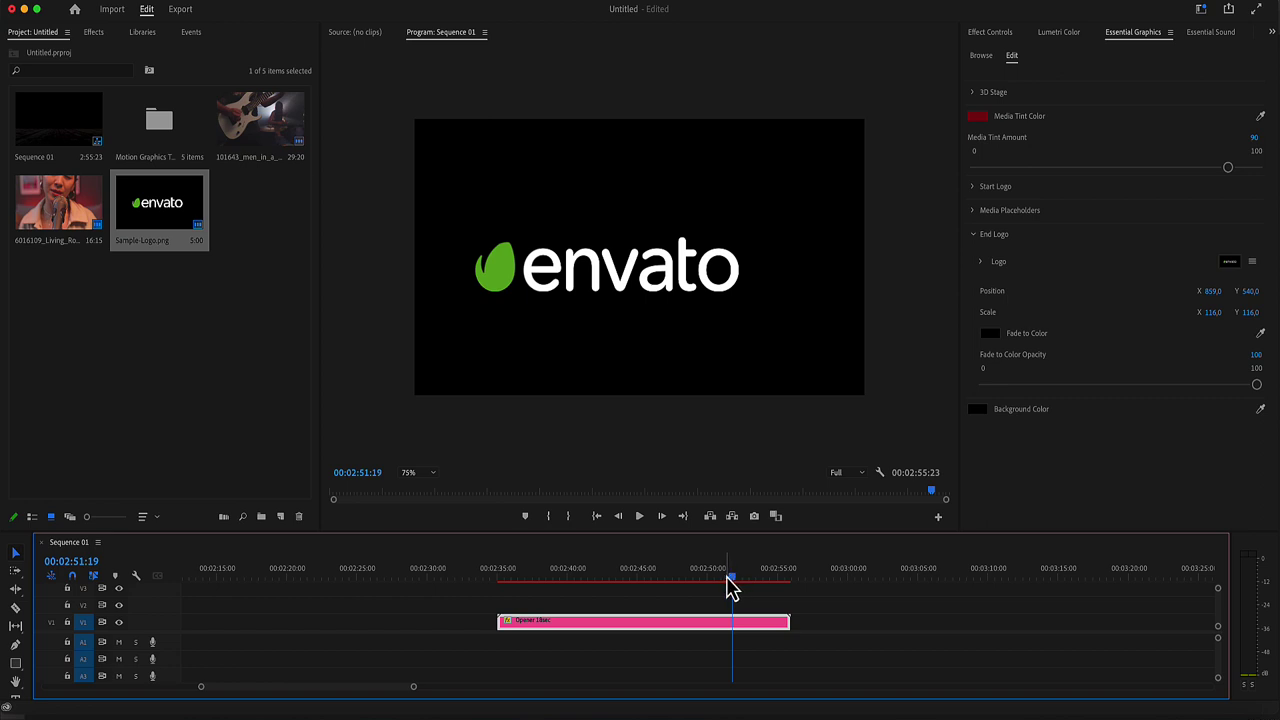
pyautogui.moveTo(727, 578); pyautogui.dragTo(723, 577)
pyautogui.click(735, 583)
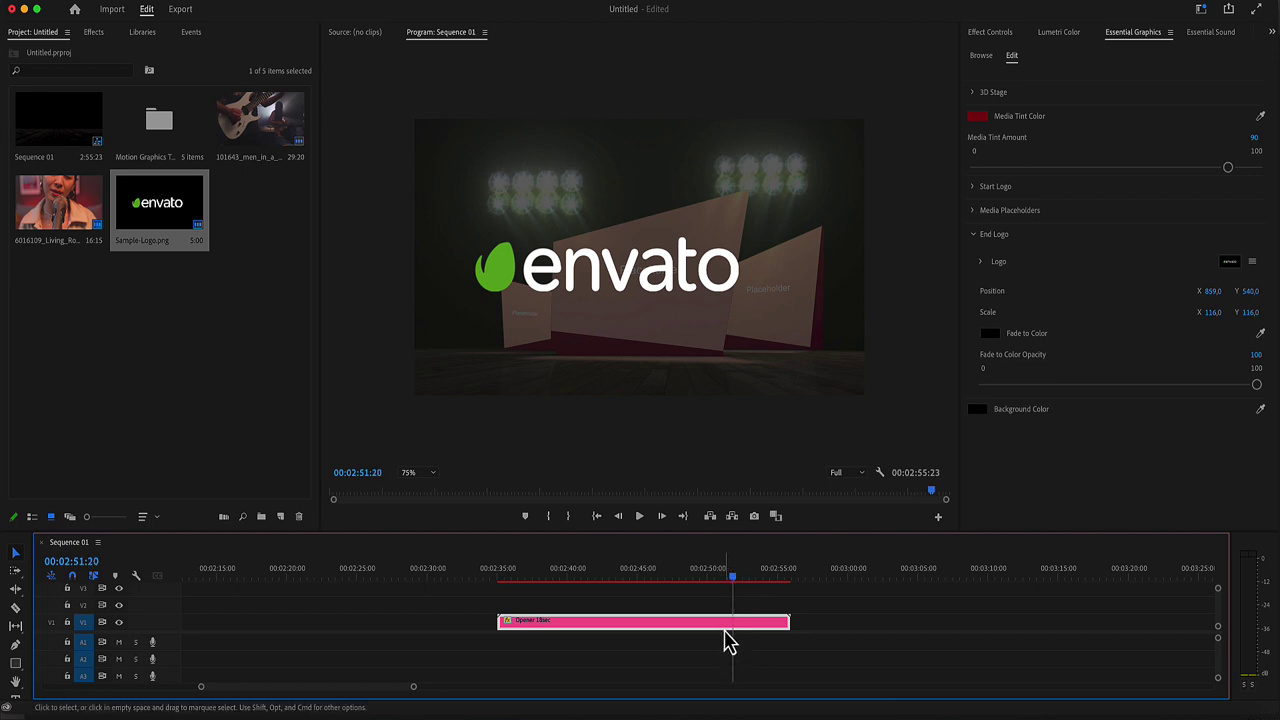
pyautogui.click(739, 583)
pyautogui.moveTo(739, 583); pyautogui.dragTo(724, 584)
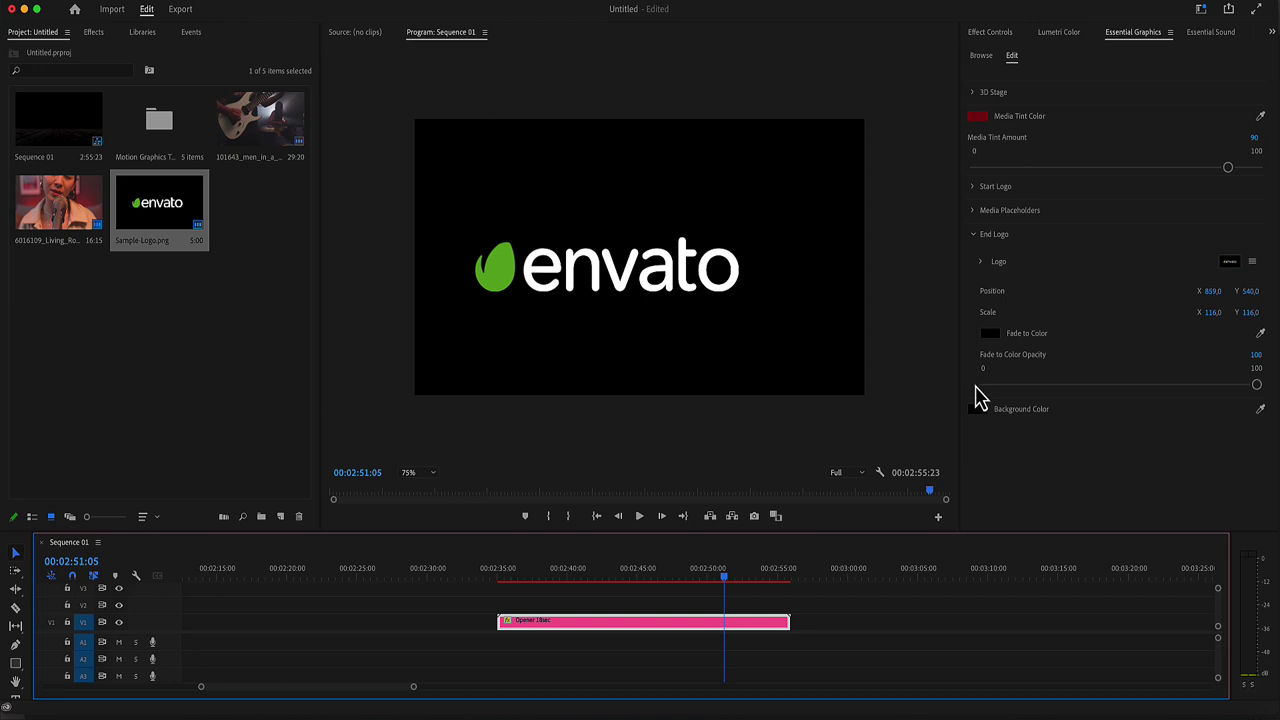
pyautogui.click(712, 583)
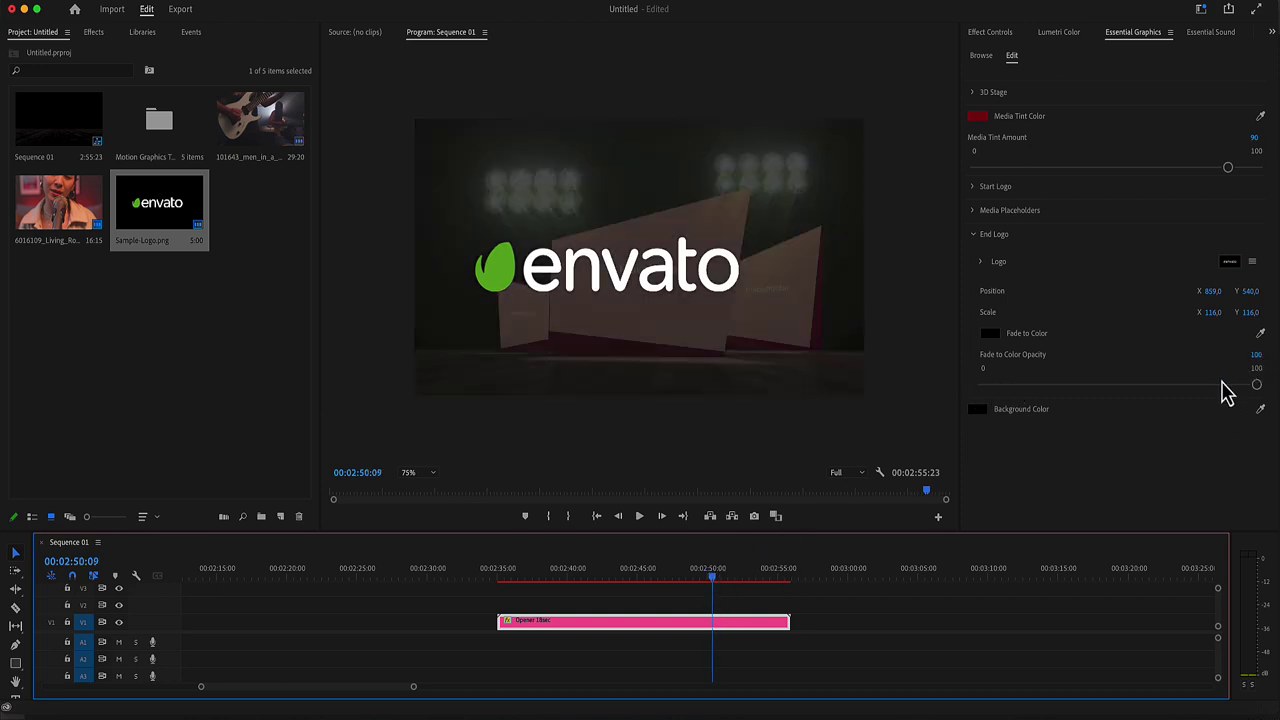
pyautogui.click(1246, 392)
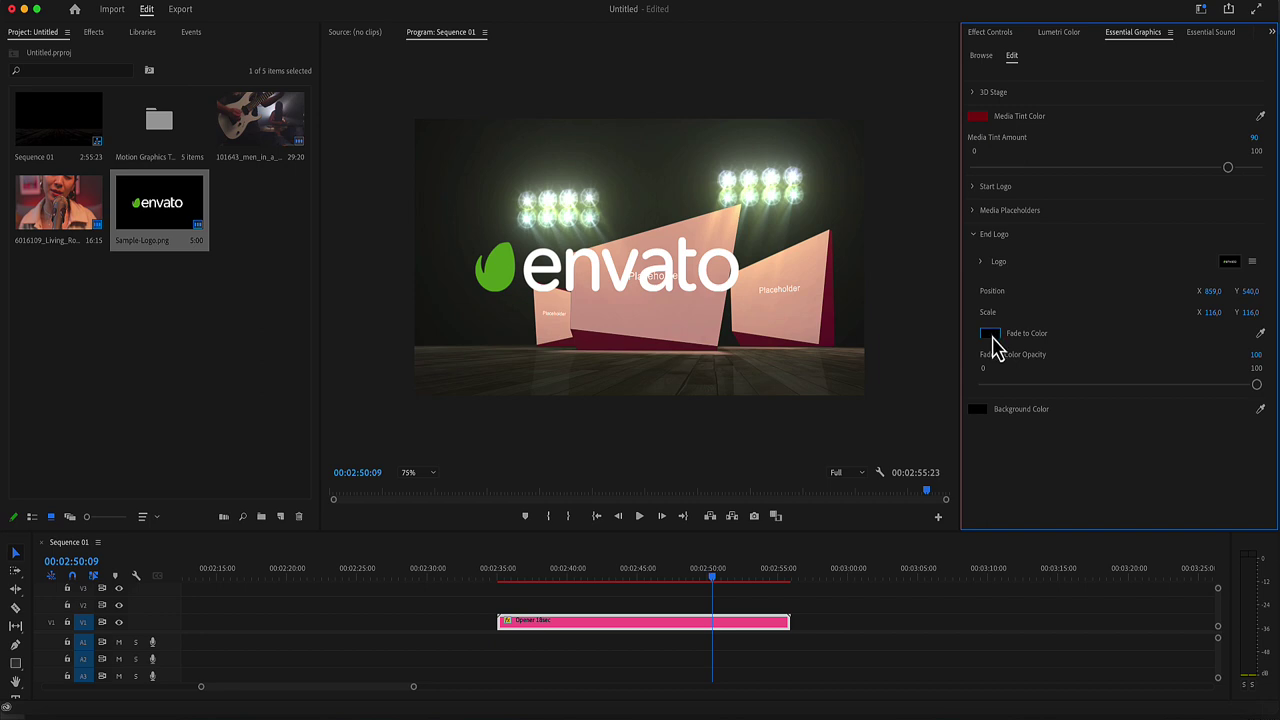
pyautogui.click(727, 578)
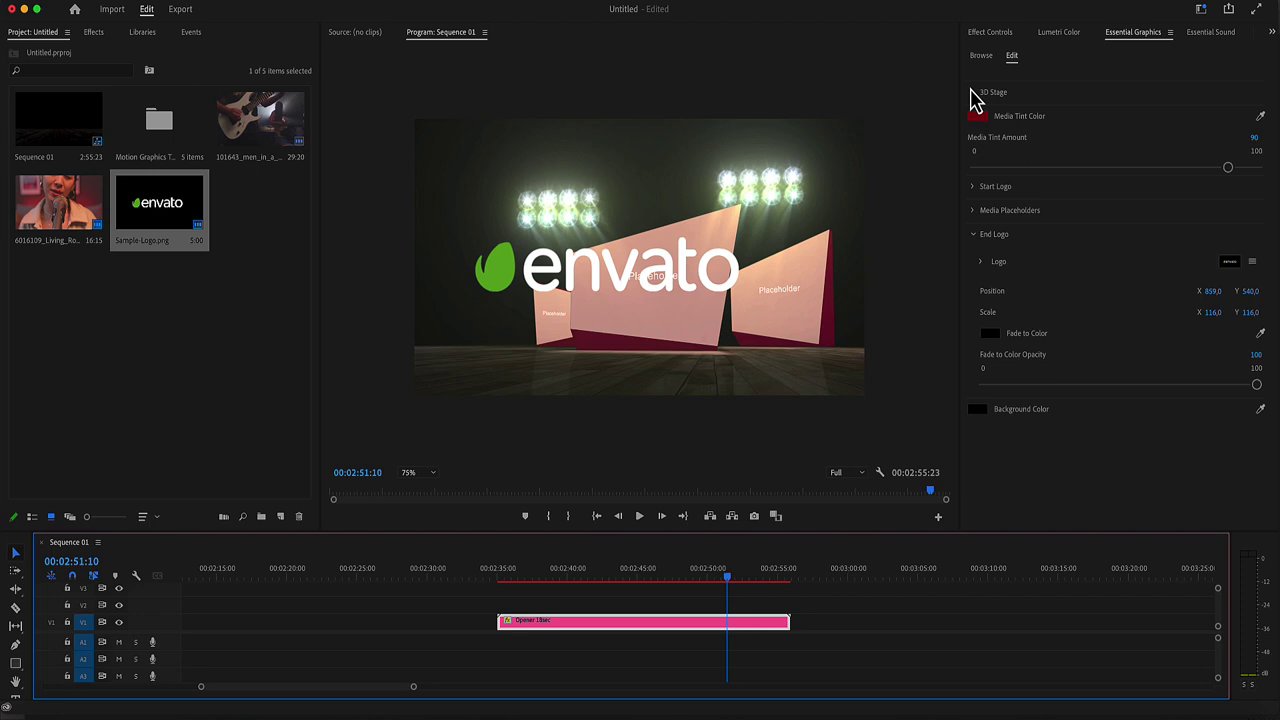
# Add Lower Third-1.mogrt from Finder to Essential Graphics My Templates
pyautogui.click(981, 55)
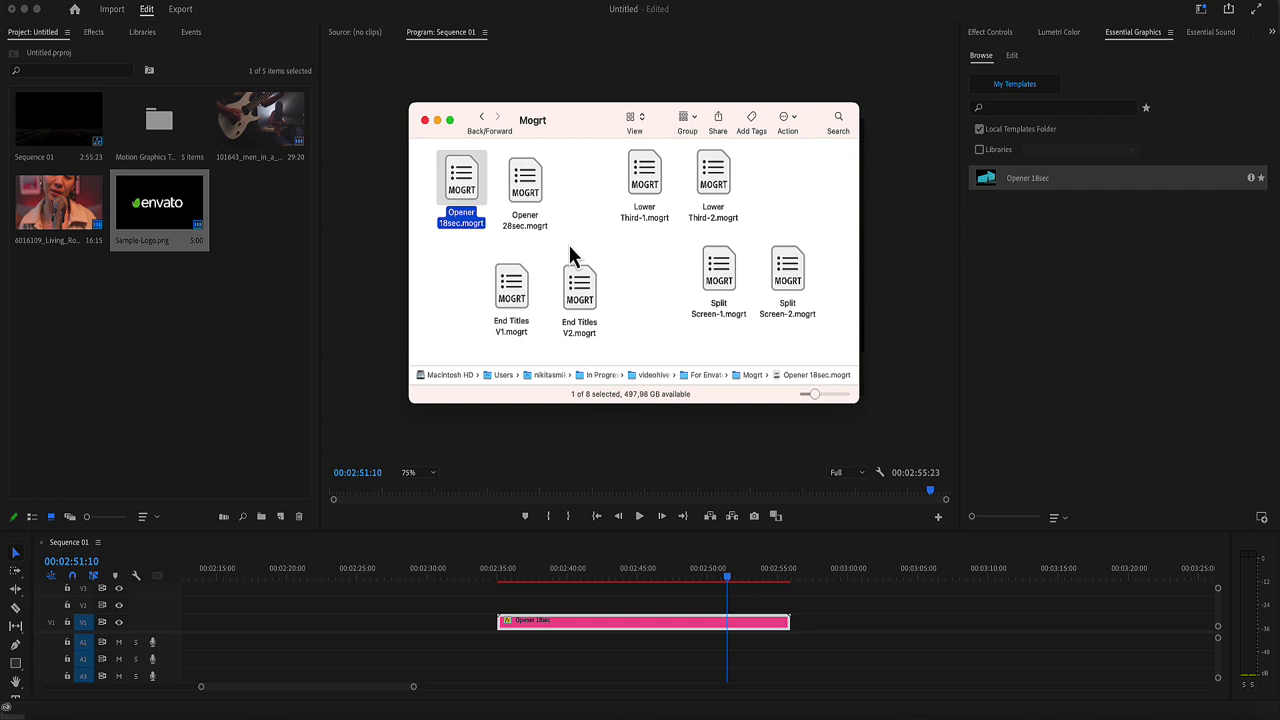
pyautogui.click(648, 190)
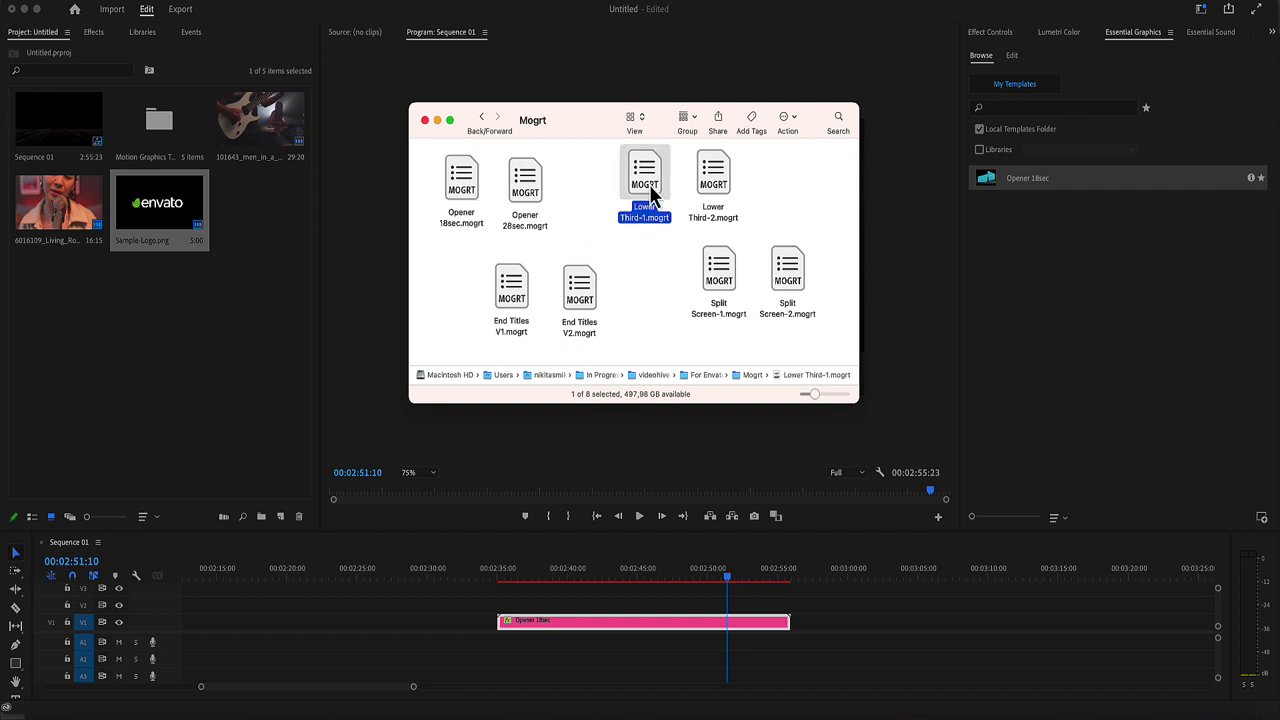
pyautogui.moveTo(648, 190); pyautogui.dragTo(1012, 320)
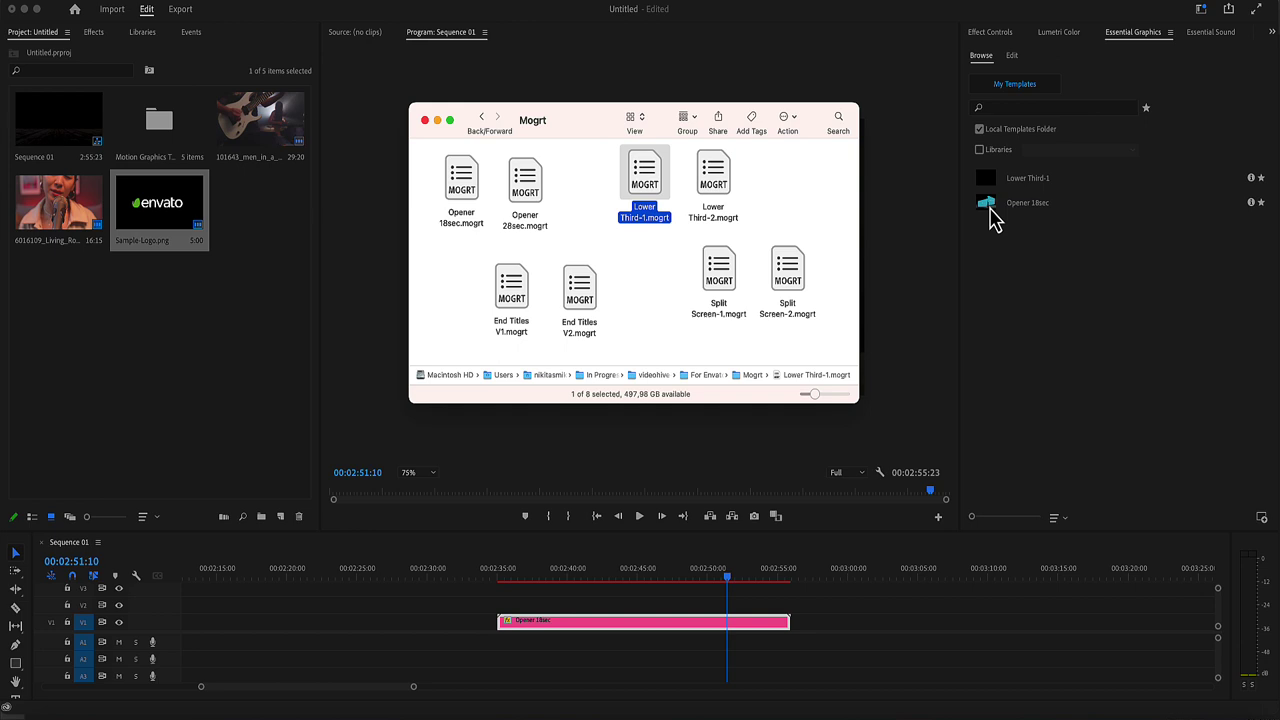
# Place Lower Third-1 on V1 at about 00:03:00, after the opener
pyautogui.click(986, 190)
pyautogui.click(991, 186)
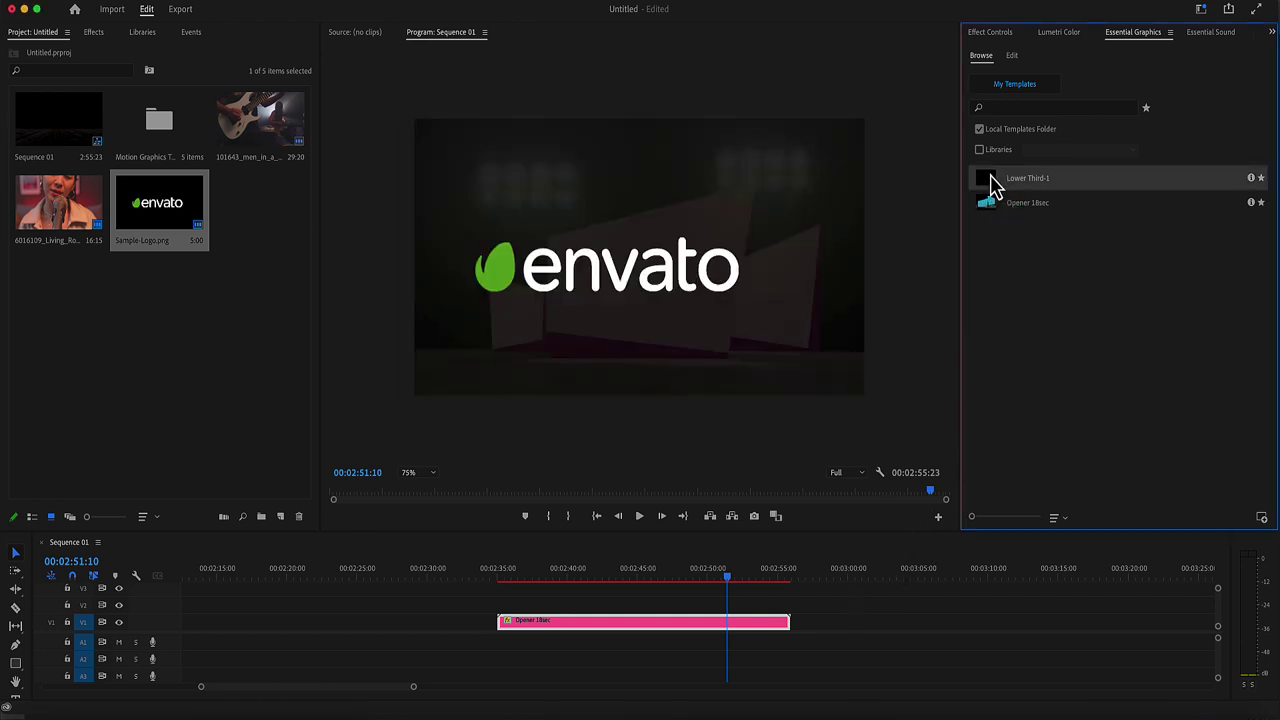
pyautogui.moveTo(897, 517); pyautogui.dragTo(837, 620)
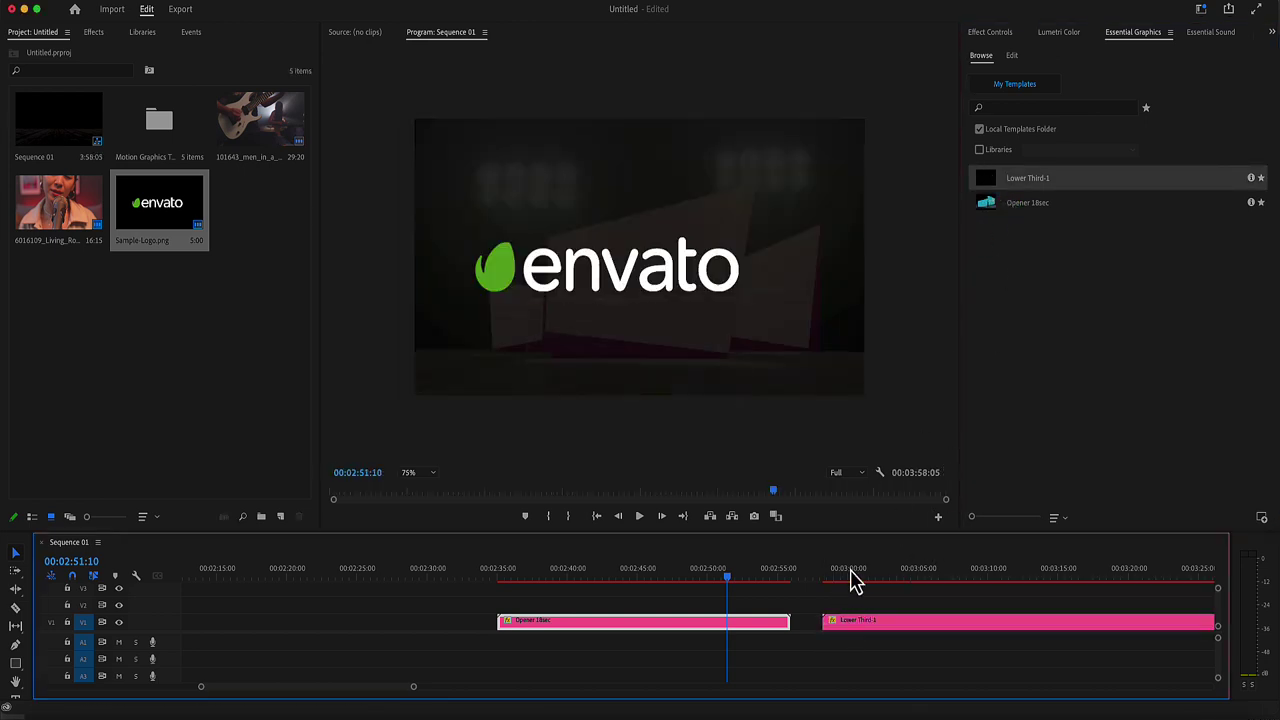
pyautogui.click(850, 573)
# Nudge the lower-third text right and replace its logo with Sample-Logo.png
pyautogui.click(862, 623)
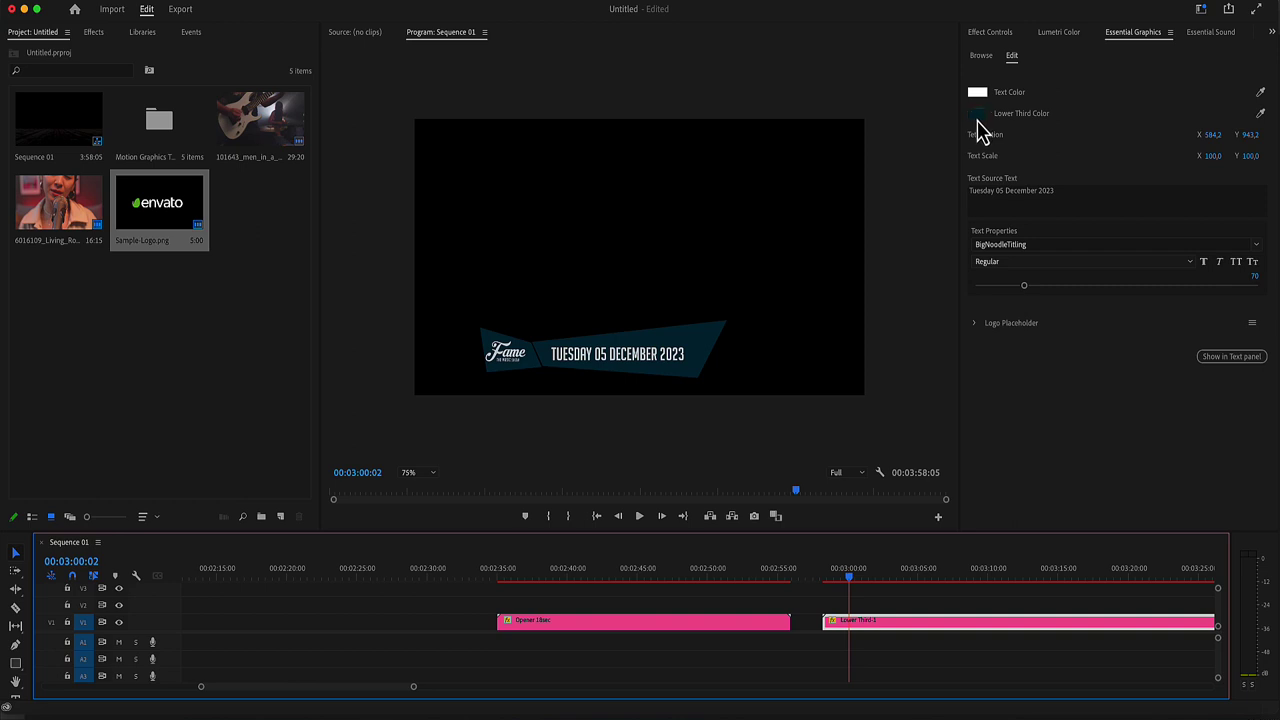
pyautogui.moveTo(1212, 134); pyautogui.dragTo(1214, 155)
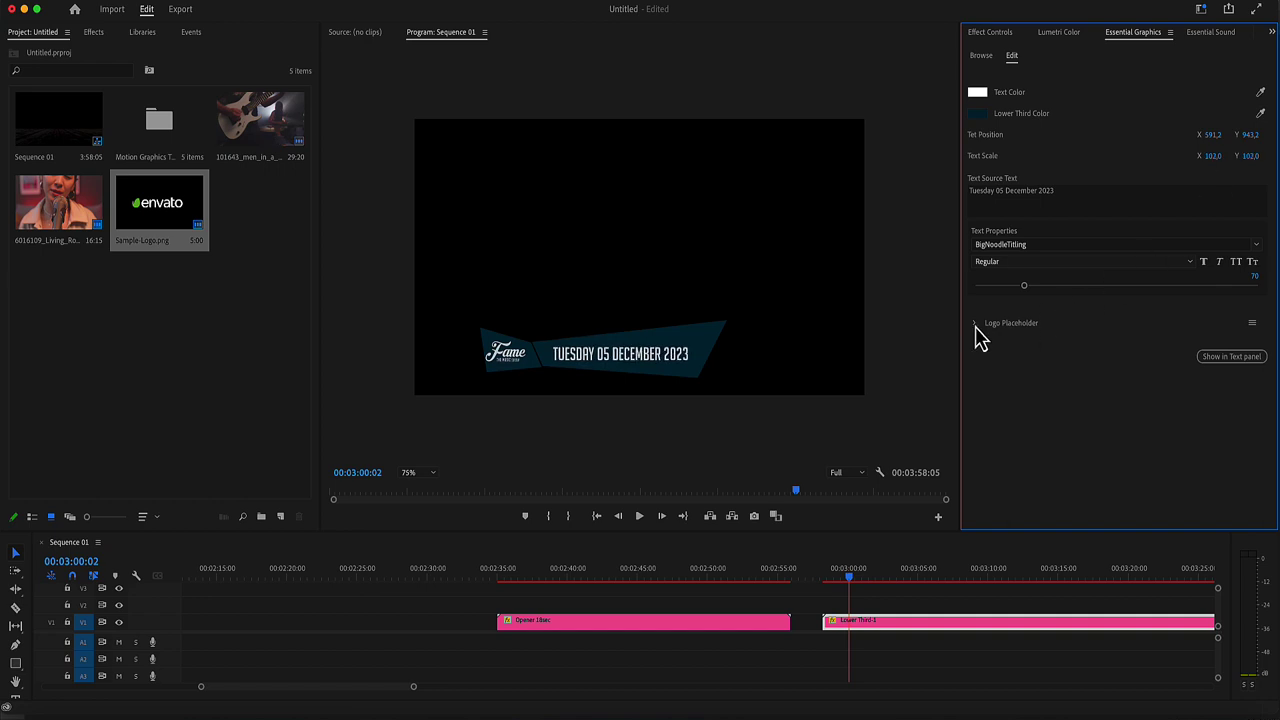
pyautogui.moveTo(195, 206); pyautogui.dragTo(1012, 374)
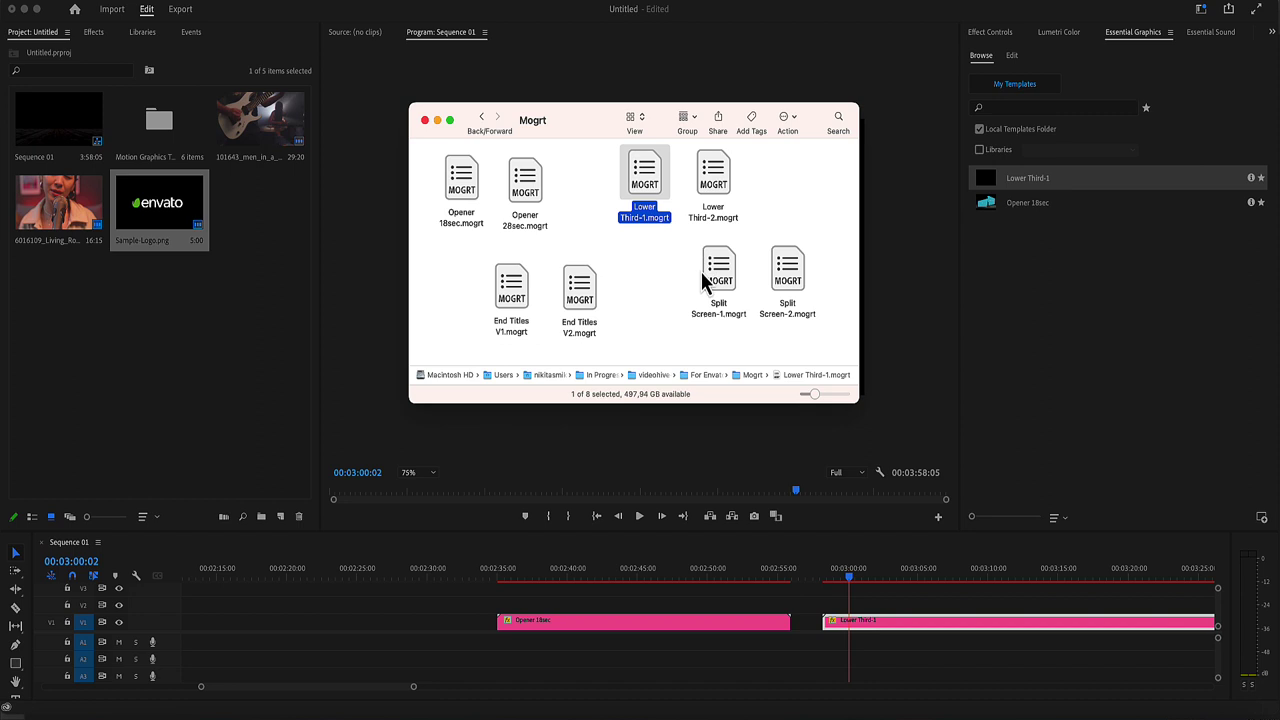
# Add Split Screen-1.mogrt from Finder to My Templates
pyautogui.click(717, 282)
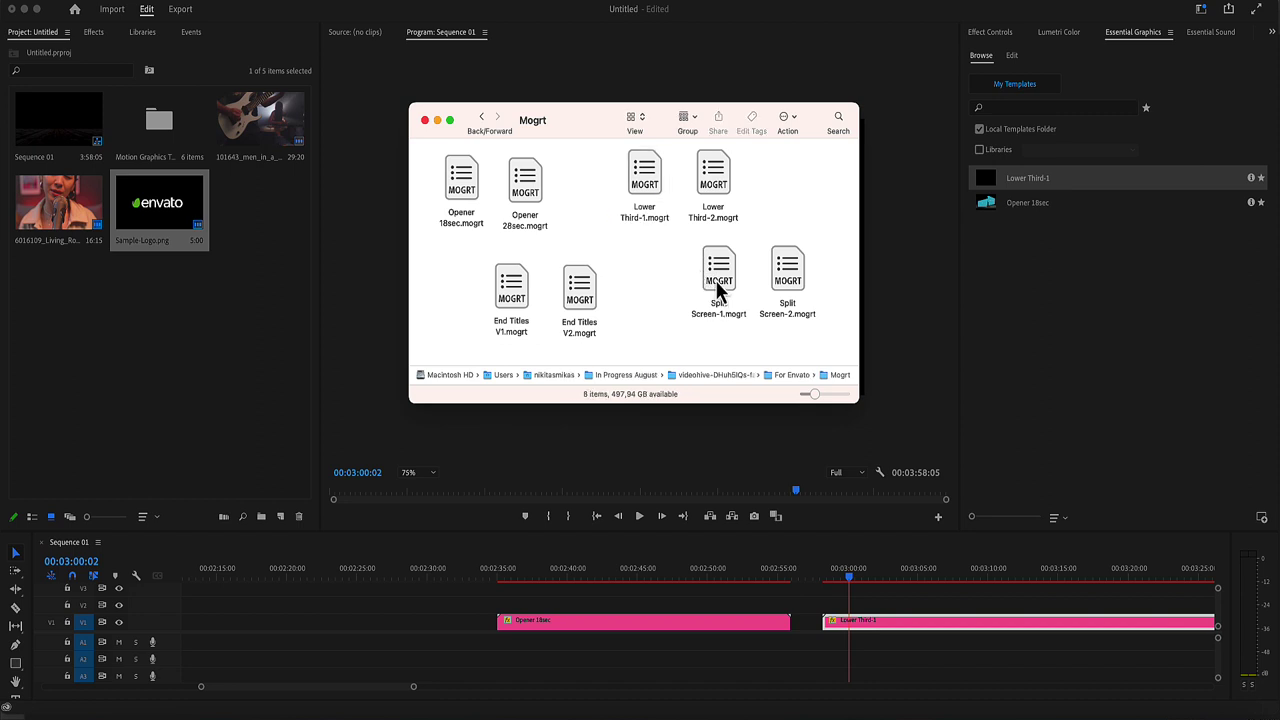
pyautogui.moveTo(720, 290); pyautogui.dragTo(1063, 366)
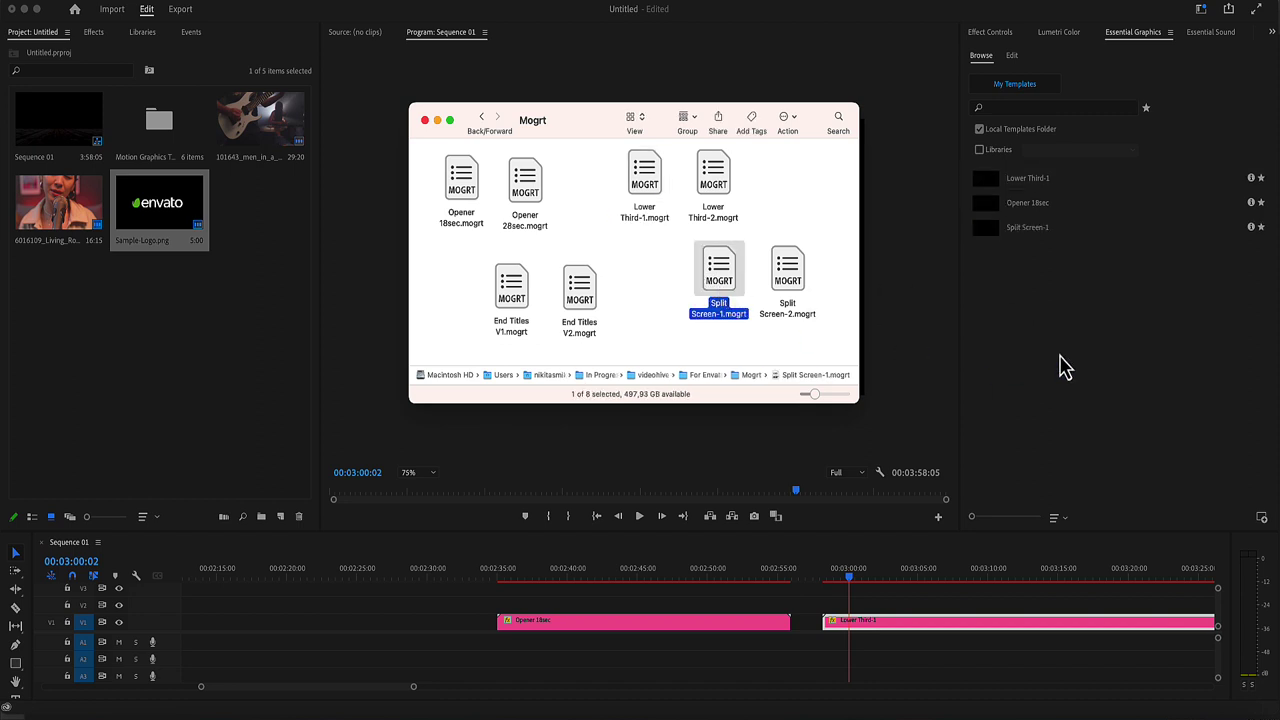
pyautogui.click(997, 258)
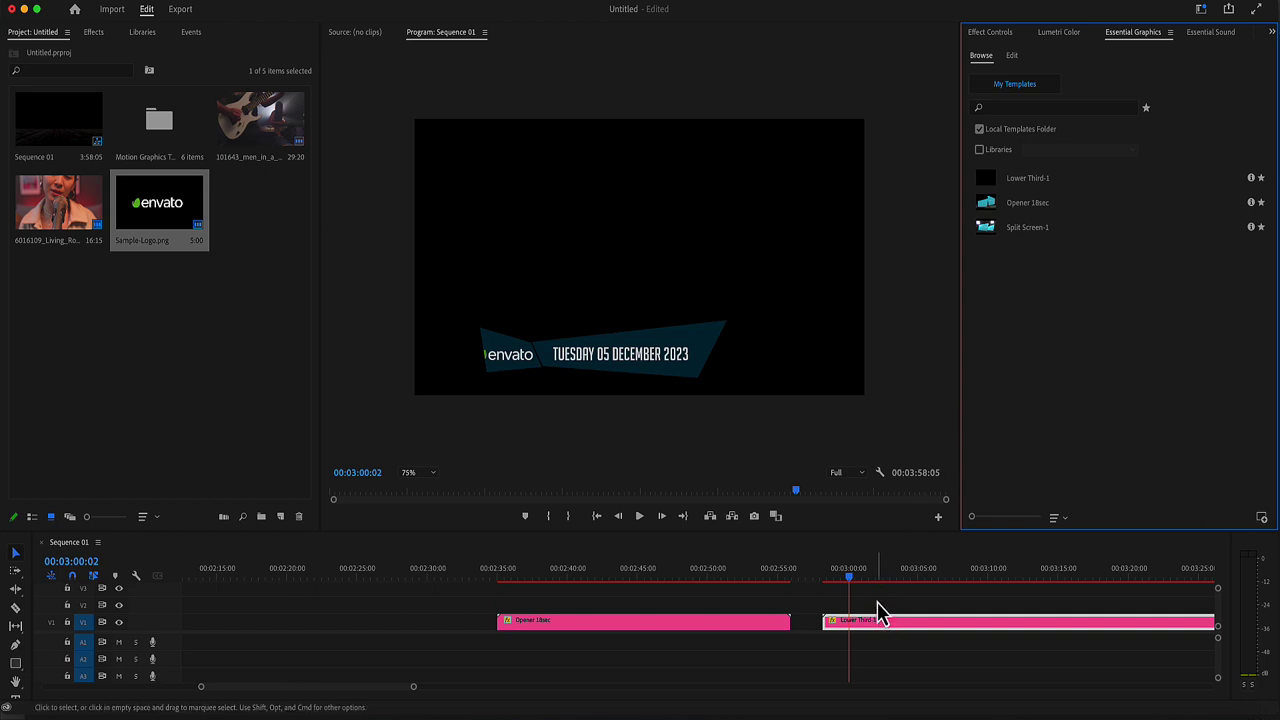
# Place the Split Screen-1 template on V1 right after the lower third
pyautogui.press('-')
pyautogui.press('-')
pyautogui.press('-')
pyautogui.click(988, 230)
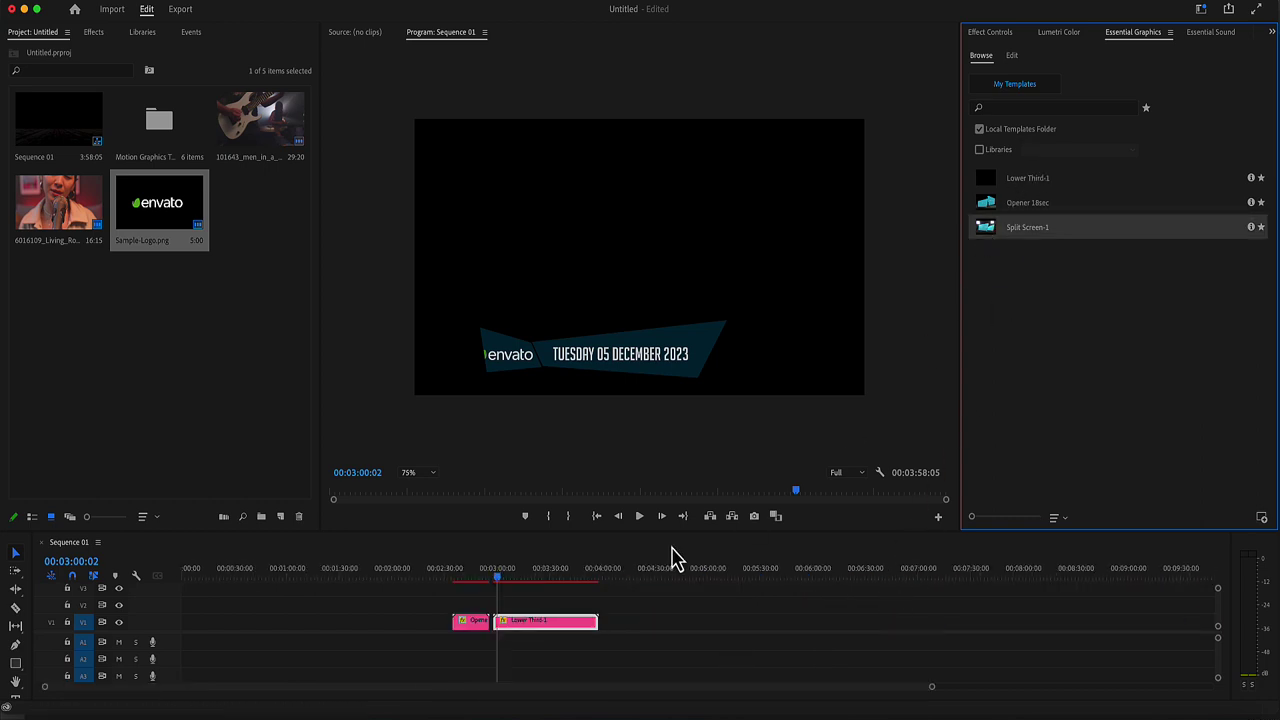
pyautogui.moveTo(672, 556); pyautogui.dragTo(640, 622)
# Fill Placeholder L with guitar footage and Placeholder R with singer footage, raising Floor Reflection to 83
pyautogui.click(662, 578)
pyautogui.press('=')
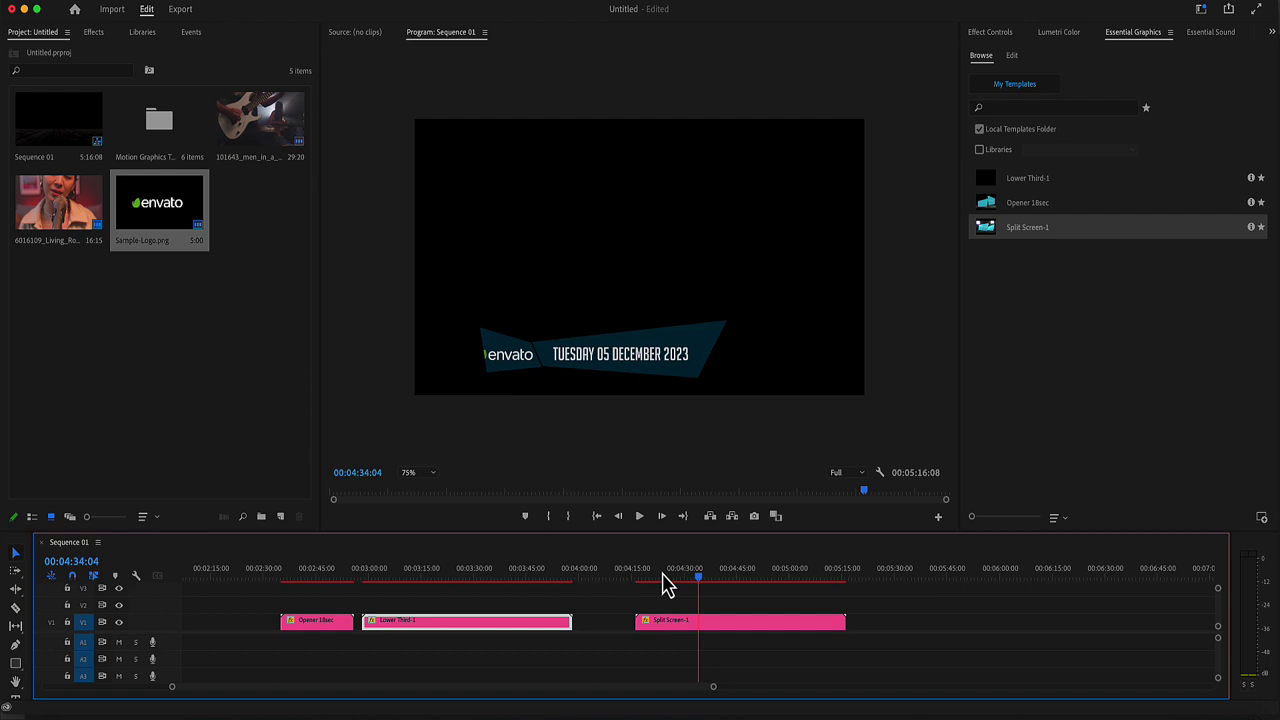
pyautogui.click(680, 621)
pyautogui.click(976, 243)
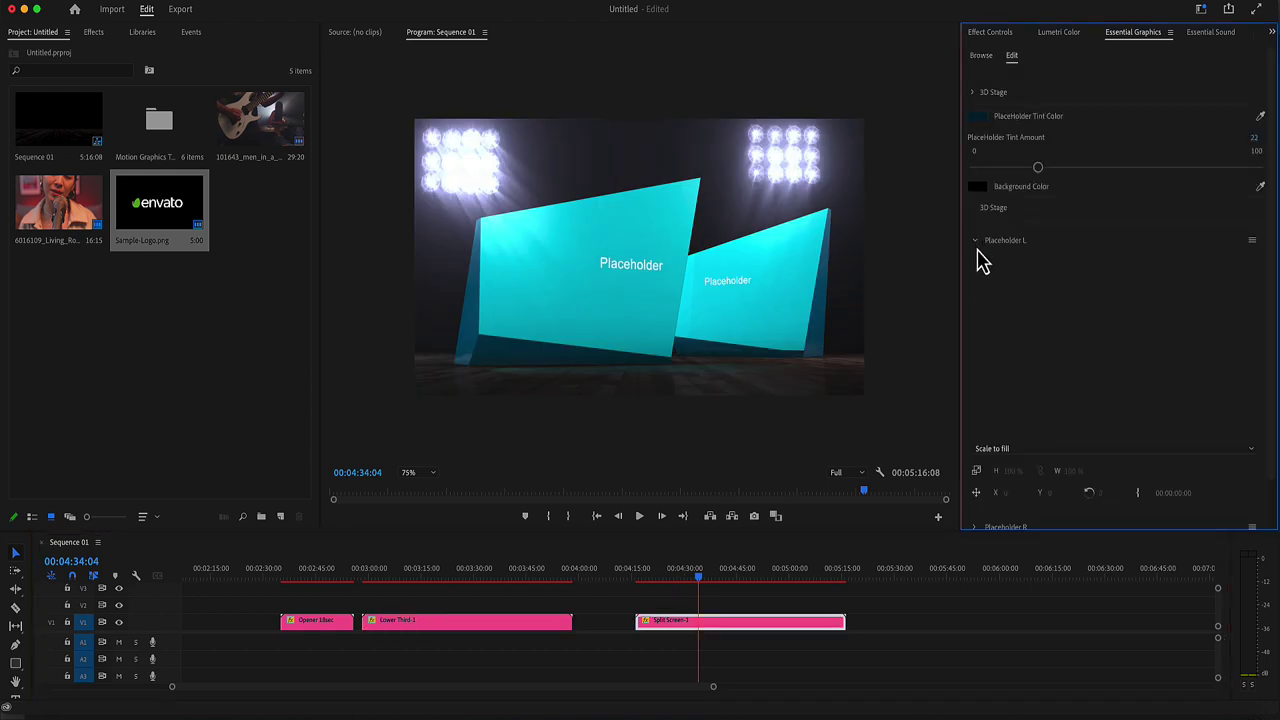
pyautogui.moveTo(237, 131); pyautogui.dragTo(978, 258)
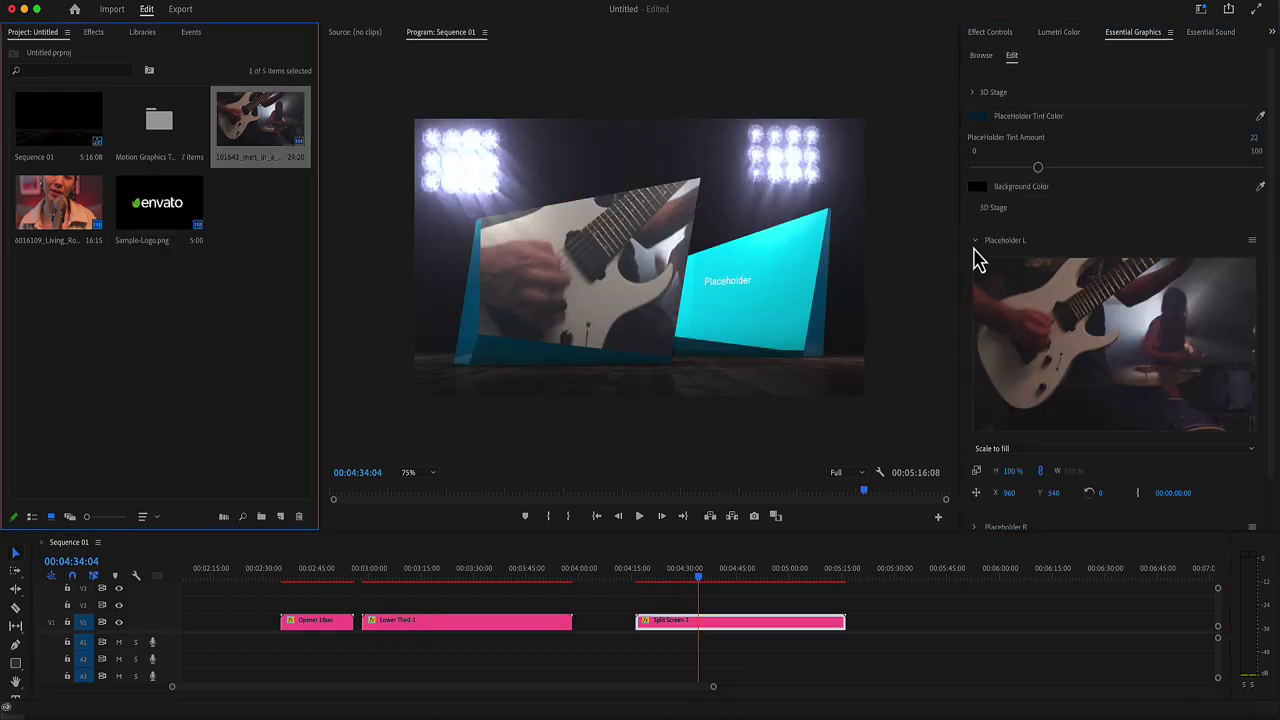
pyautogui.click(977, 248)
pyautogui.moveTo(66, 208); pyautogui.dragTo(977, 294)
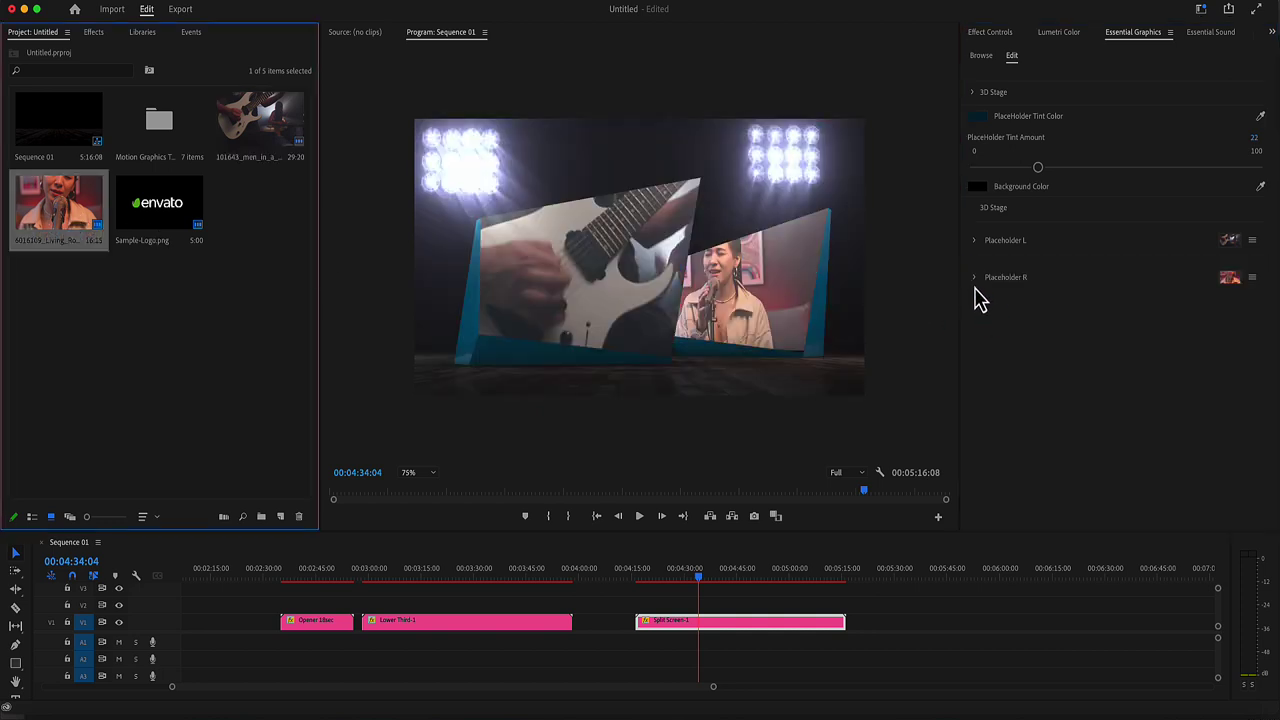
pyautogui.click(973, 93)
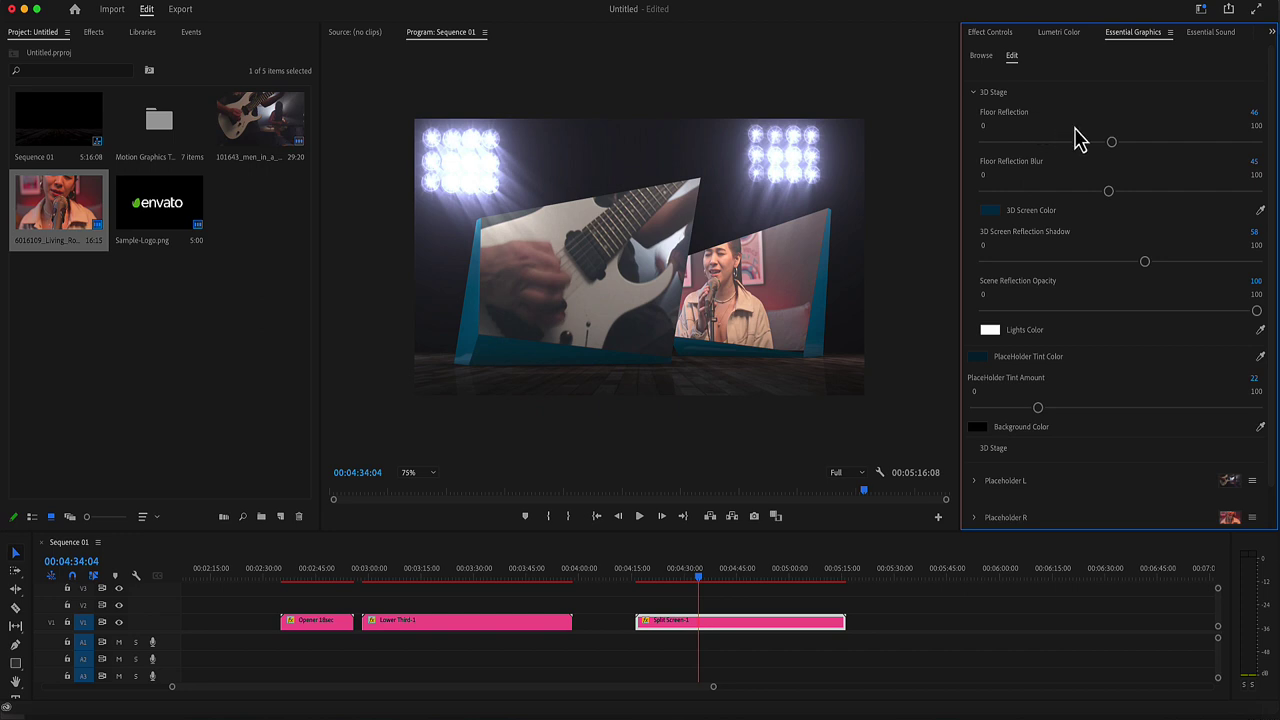
pyautogui.moveTo(1112, 142); pyautogui.dragTo(1211, 143)
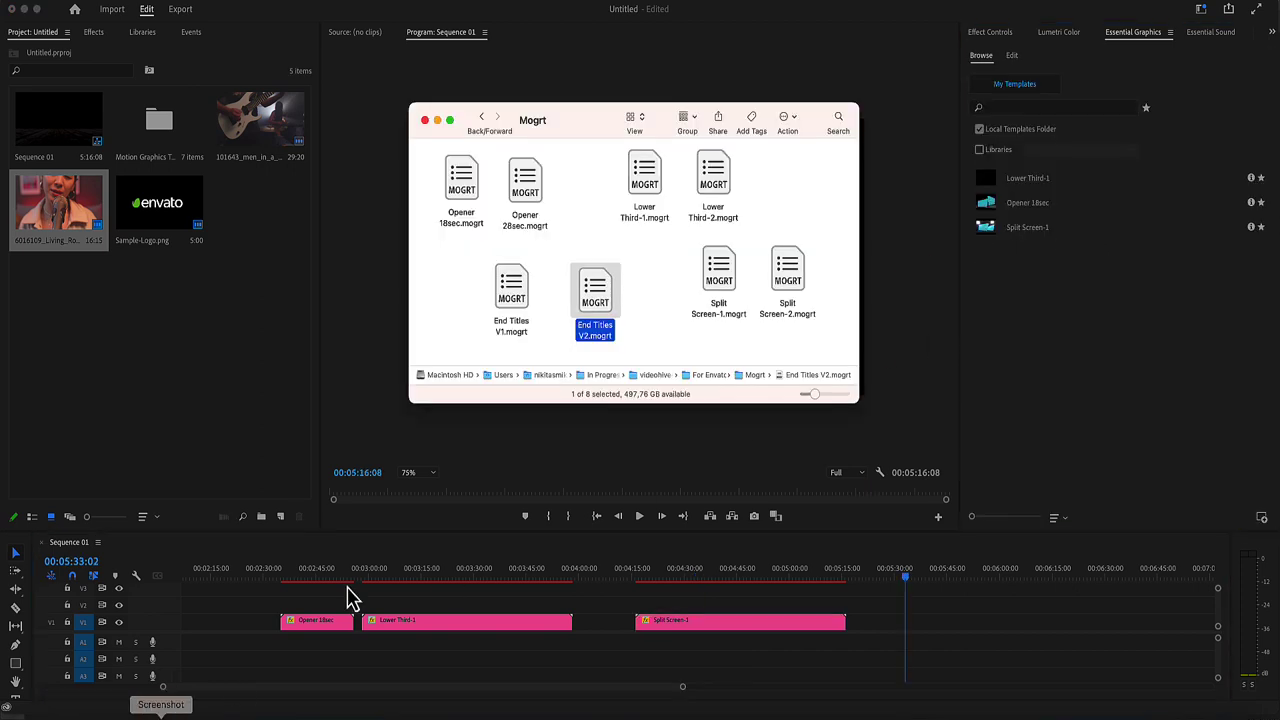
# Import End Titles V2.mogrt and place it on V1 after the split screen
pyautogui.moveTo(600, 296); pyautogui.dragTo(1012, 345)
pyautogui.click(986, 185)
pyautogui.moveTo(986, 185); pyautogui.dragTo(897, 625)
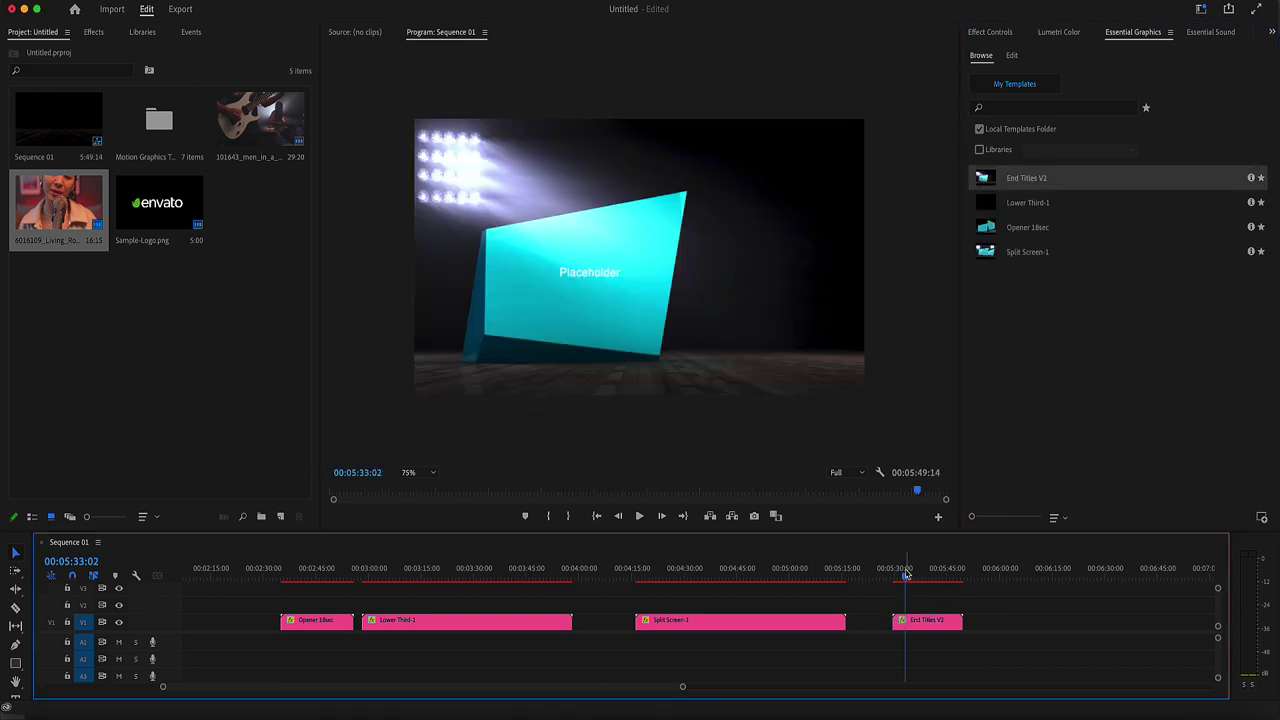
# Drop the Living singer clip into the End Titles V2 Placeholder drop zone
pyautogui.click(907, 575)
pyautogui.click(908, 622)
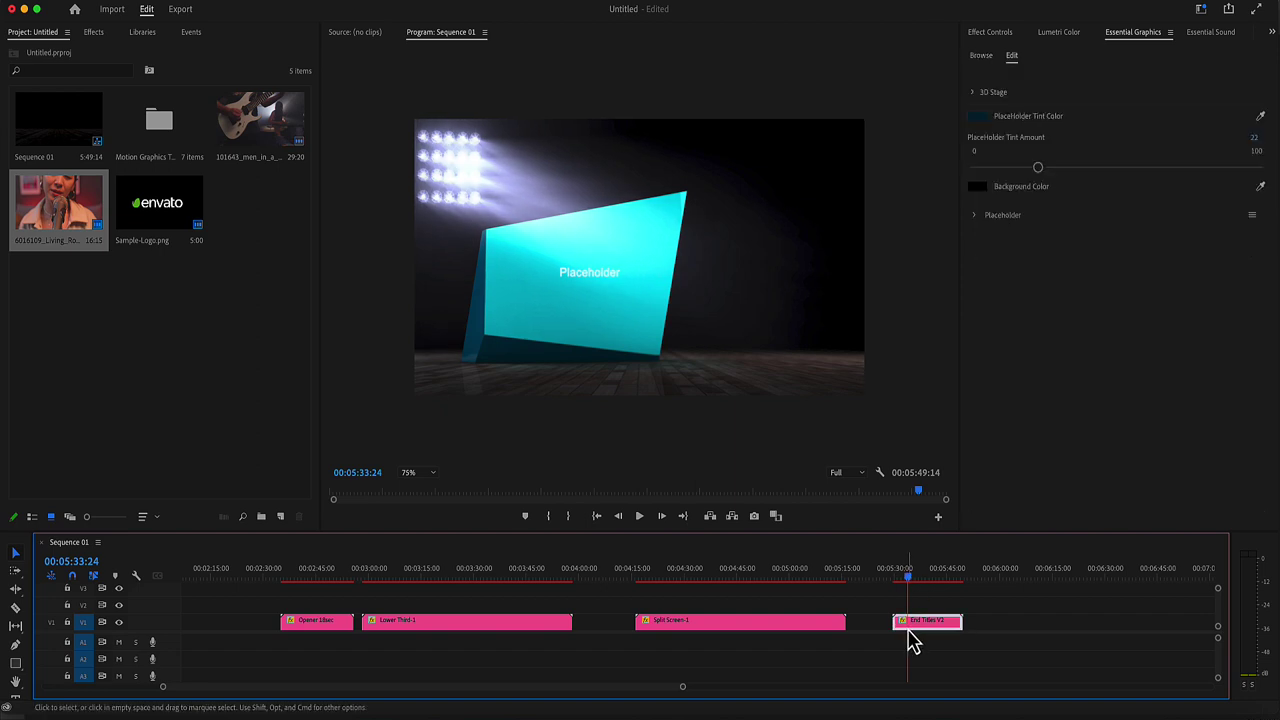
pyautogui.click(980, 217)
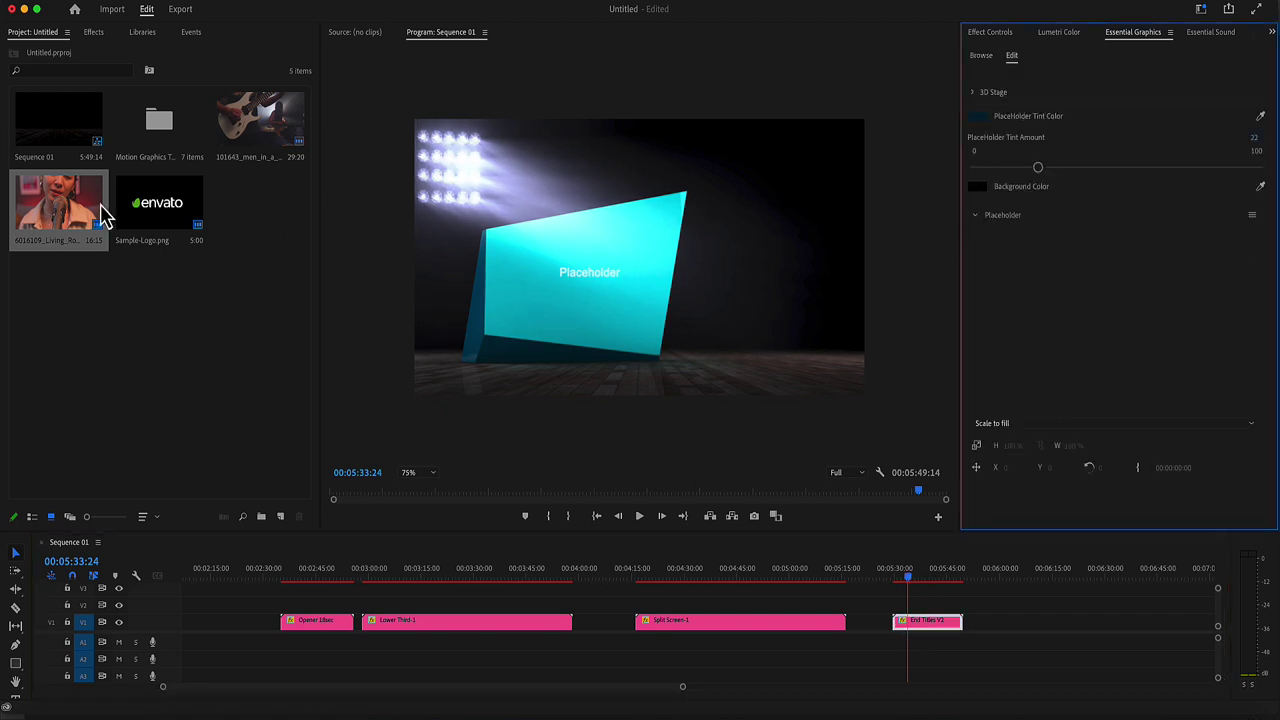
pyautogui.moveTo(52, 208); pyautogui.dragTo(1051, 297)
pyautogui.click(974, 216)
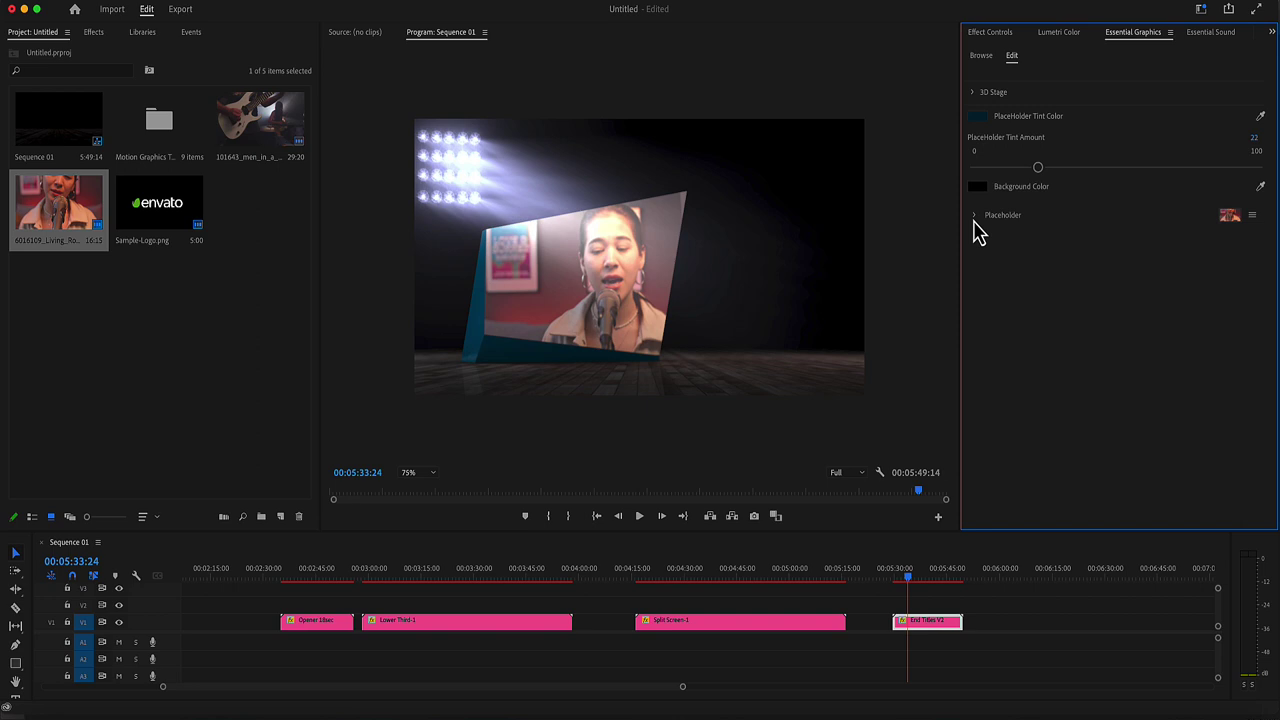